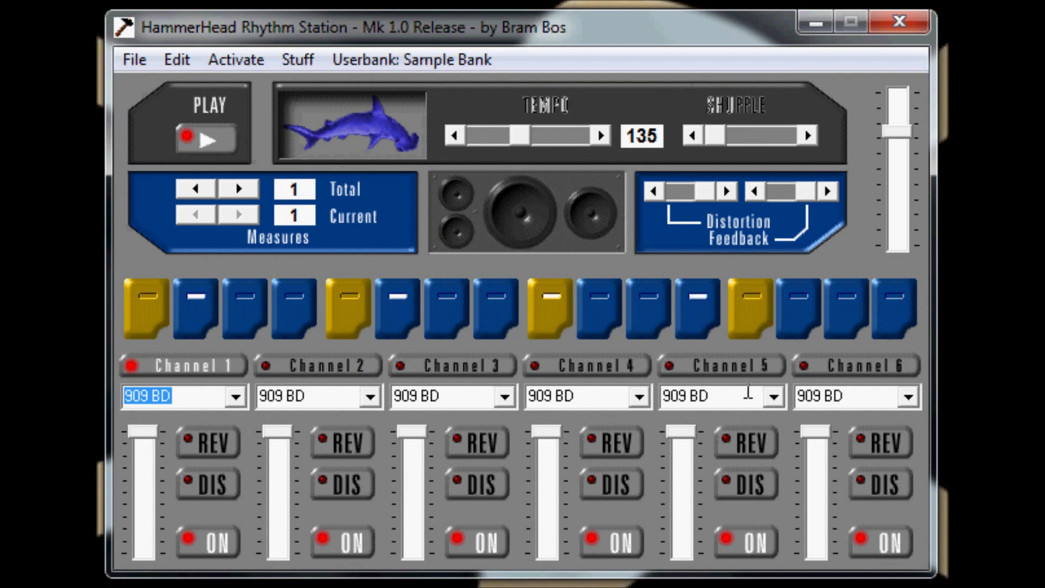
# Step: Program hits on steps 4, 10 and 14 of channel 2 and step 7 of channel 3, and set channel 2's sound to Sub BD
pyautogui.click(807, 318)
pyautogui.click(338, 366)
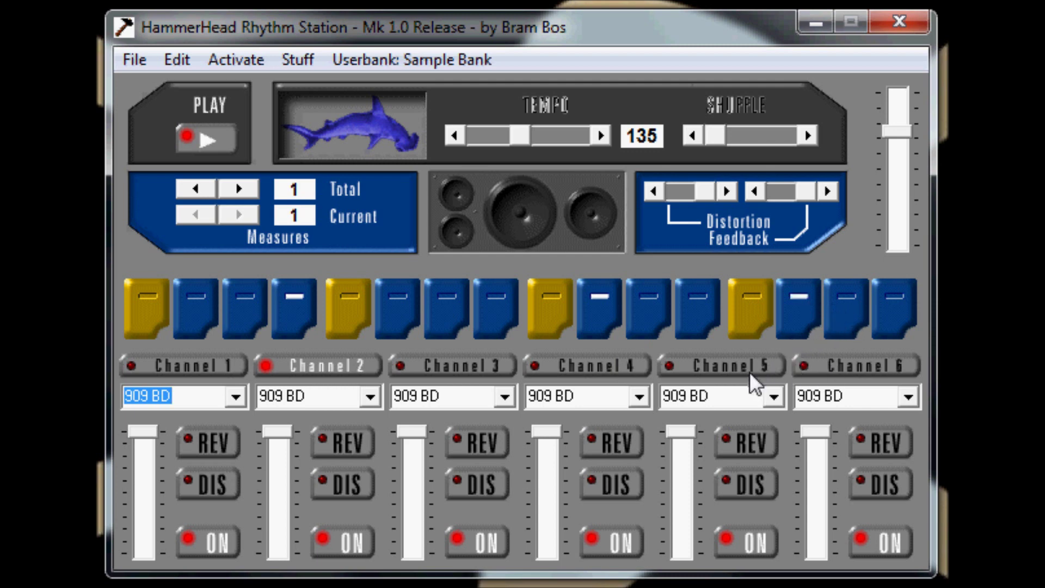
pyautogui.click(478, 370)
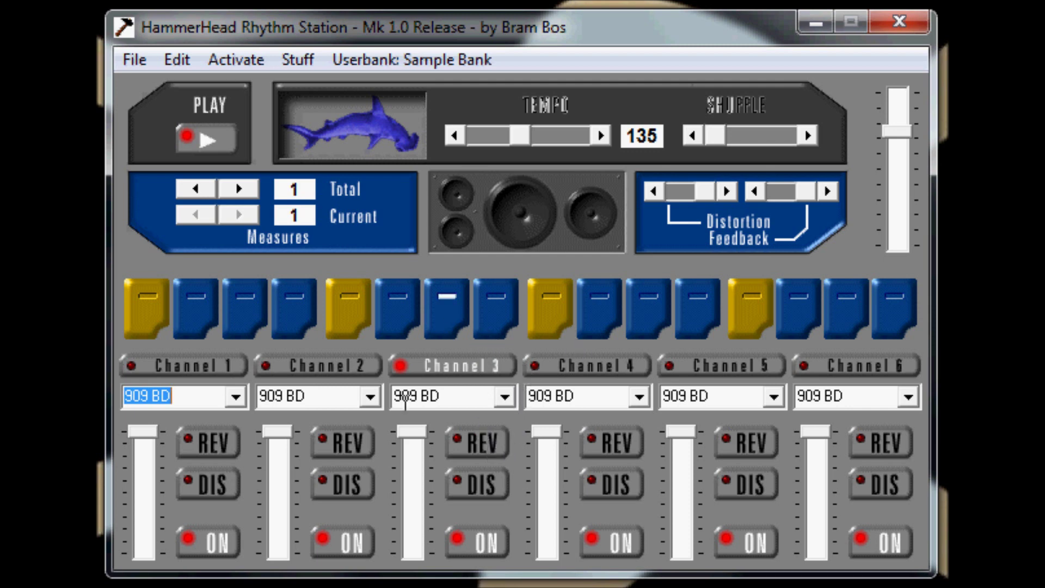
pyautogui.click(370, 397)
pyautogui.click(338, 438)
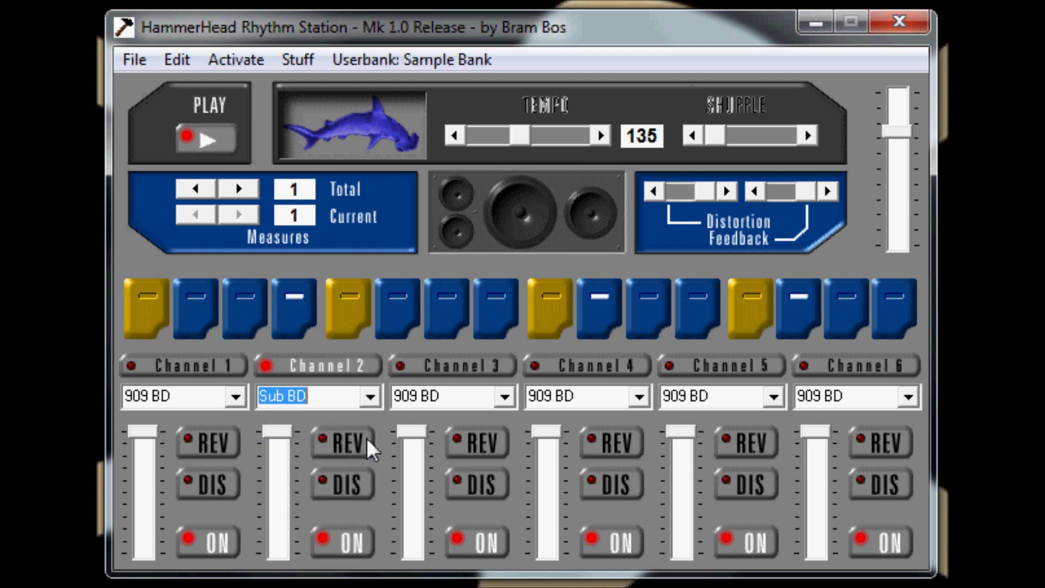
# Step: Try the Hardcore 909 BD 1 and Ac. Snare 1 sounds on channel 3
pyautogui.click(506, 401)
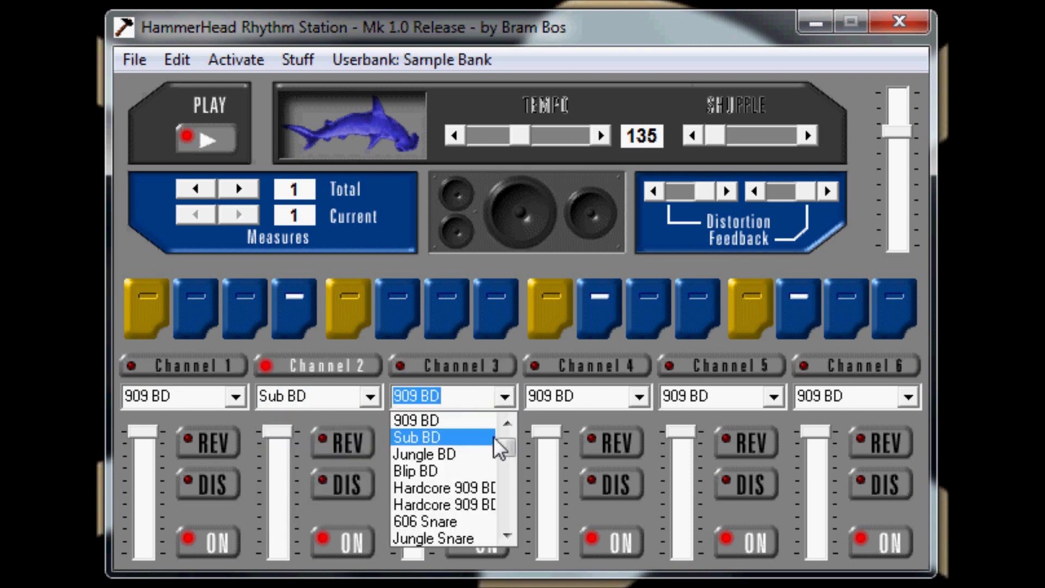
pyautogui.click(476, 490)
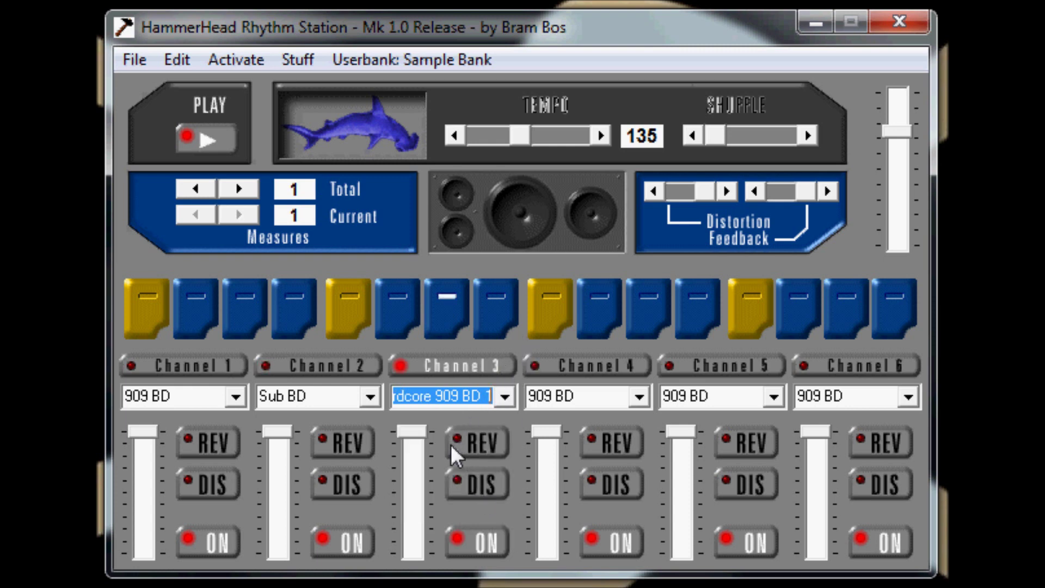
pyautogui.click(503, 400)
pyautogui.click(456, 525)
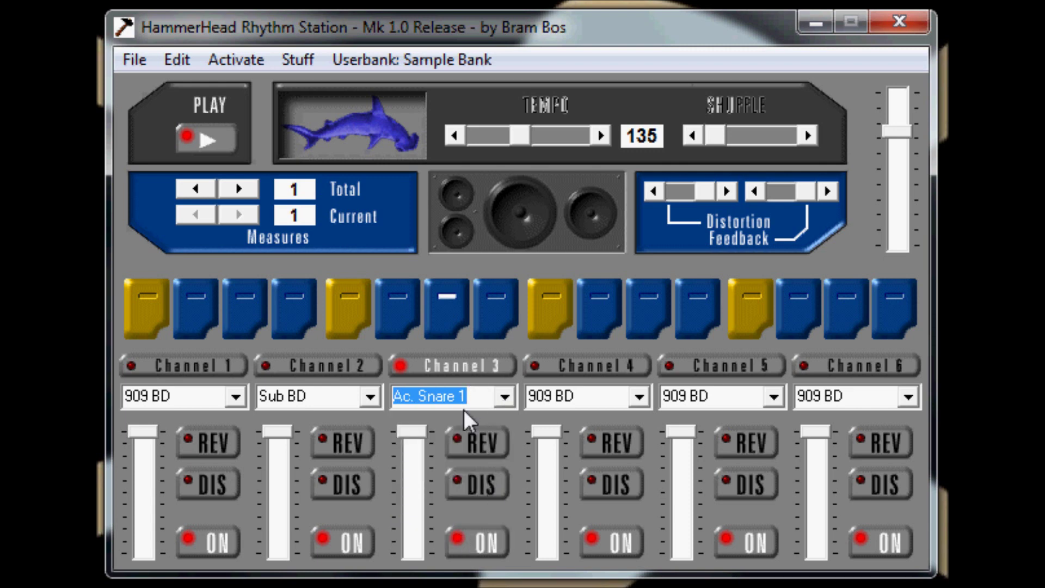
# Step: Lower channel 3's volume to slightly above the middle and try the 909 Closed HH sound on it
pyautogui.click(412, 434)
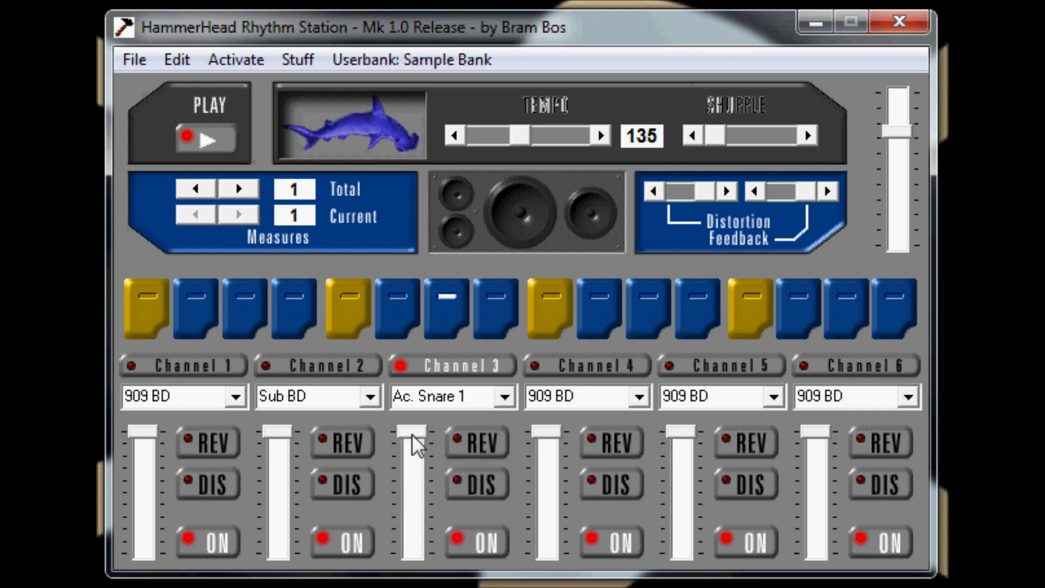
pyautogui.click(505, 398)
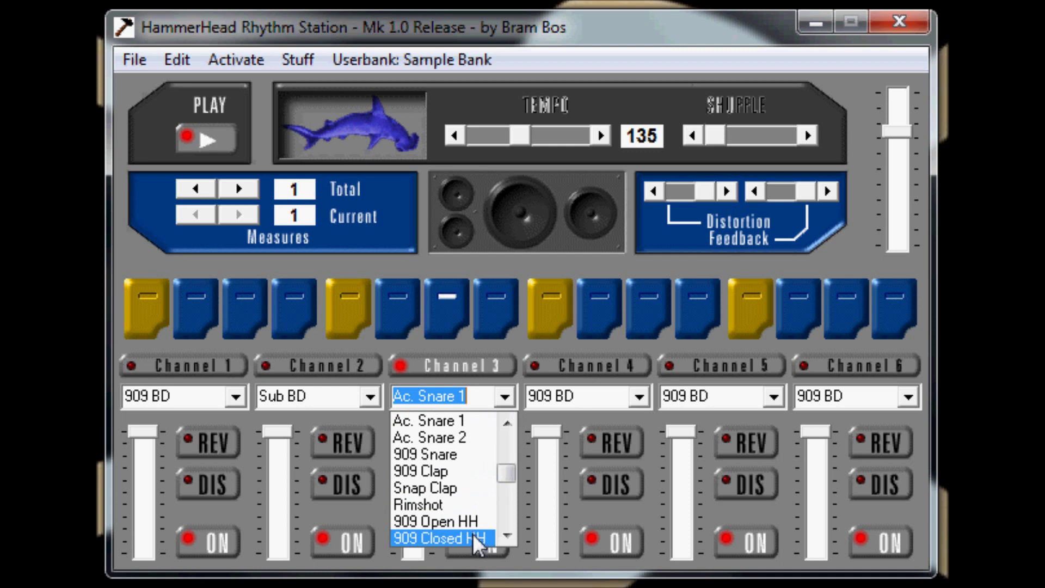
pyautogui.click(473, 536)
# Step: Try the 909 Crash, [Giz 1] and [Jungle 1] sounds on channel 3
pyautogui.click(502, 403)
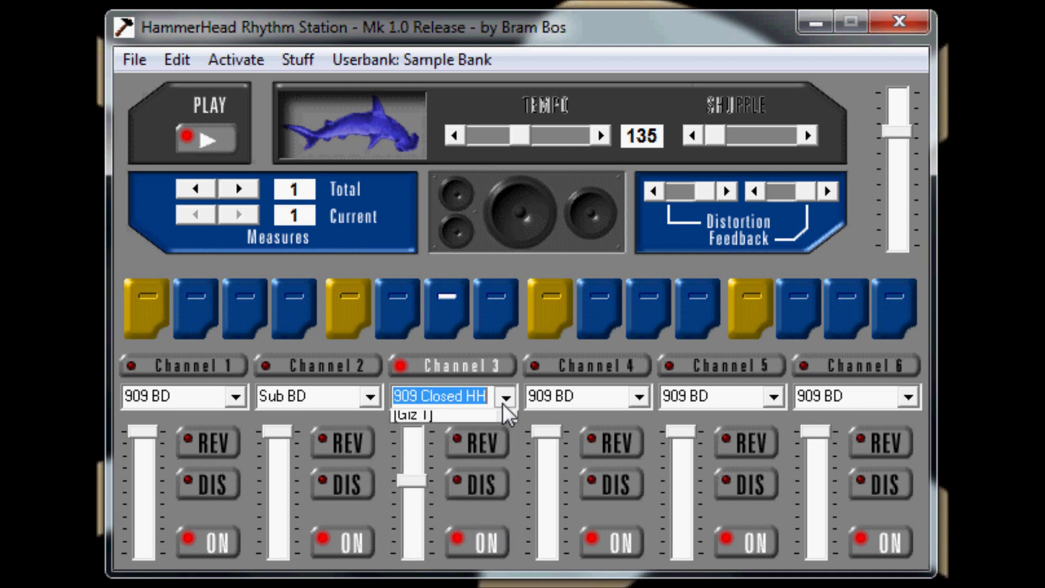
pyautogui.moveTo(506, 486)
pyautogui.mouseDown()
pyautogui.moveTo(505, 501)
pyautogui.moveTo(505, 477)
pyautogui.moveTo(506, 486)
pyautogui.mouseUp()
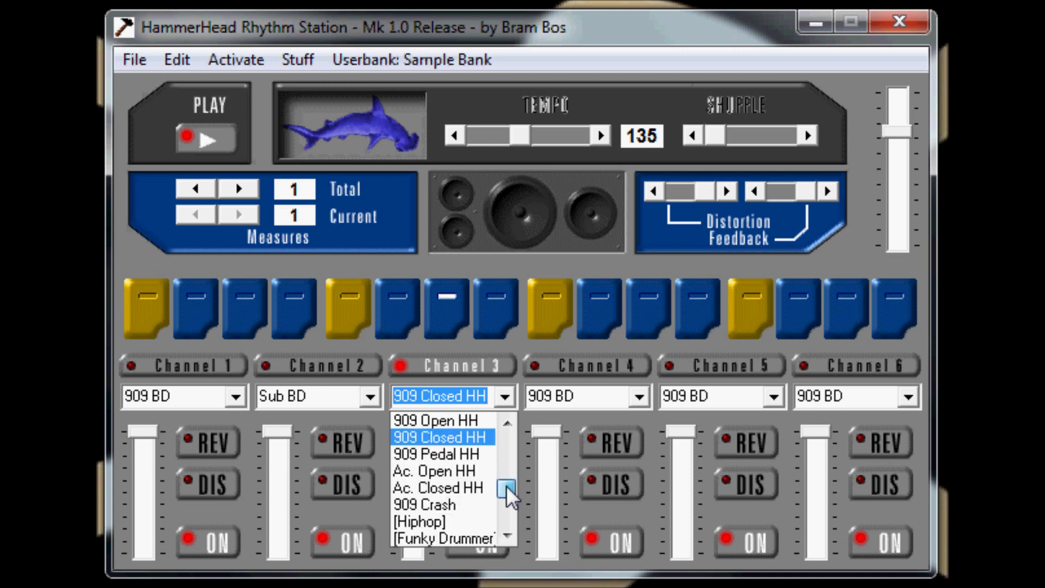
pyautogui.click(463, 503)
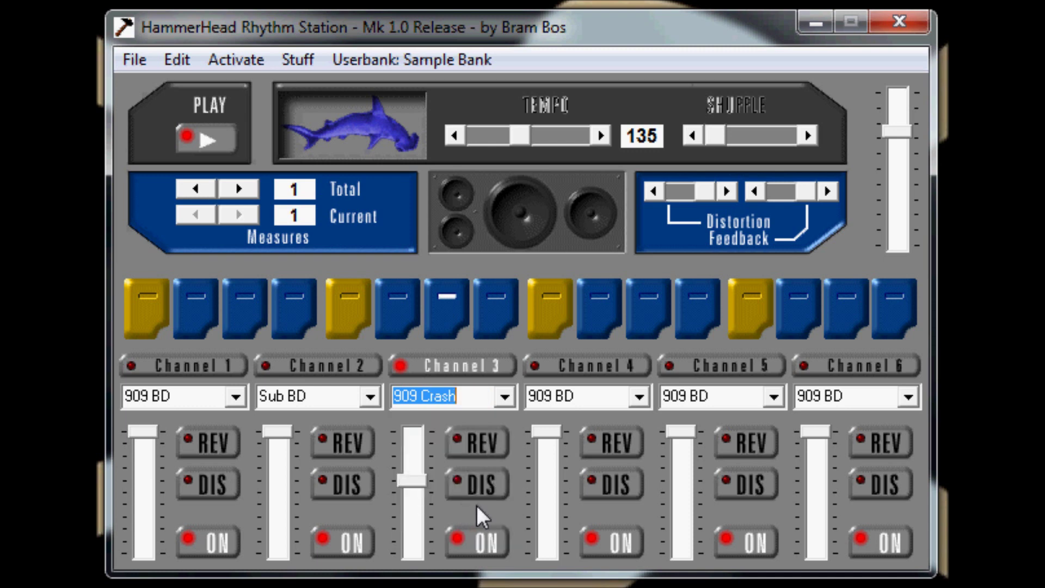
pyautogui.click(502, 397)
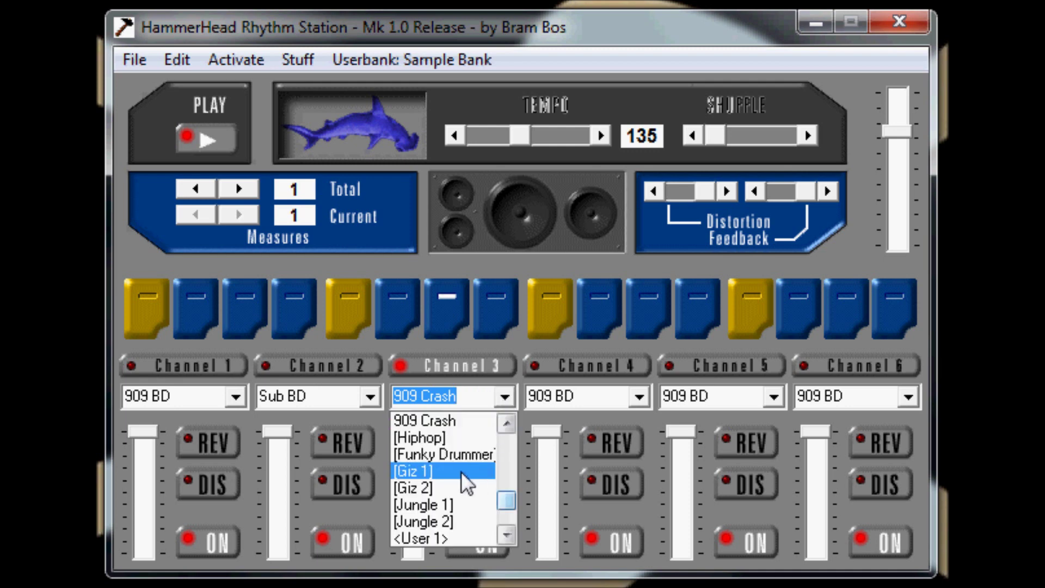
pyautogui.click(463, 471)
pyautogui.click(502, 398)
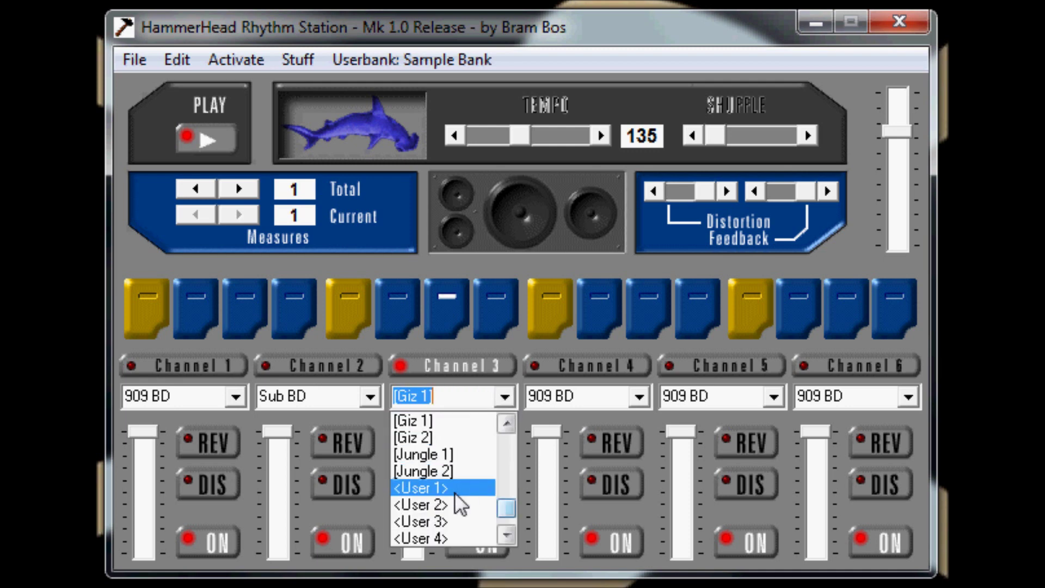
pyautogui.click(449, 457)
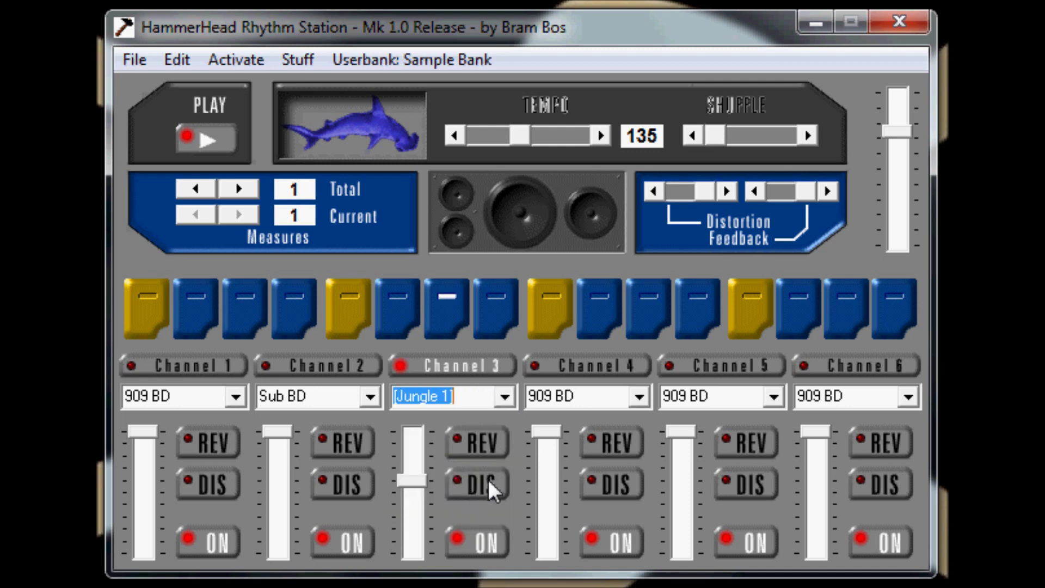
# Step: Try the [Hiphop] loop and the 909 Pedal HH sound on channel 3
pyautogui.click(504, 396)
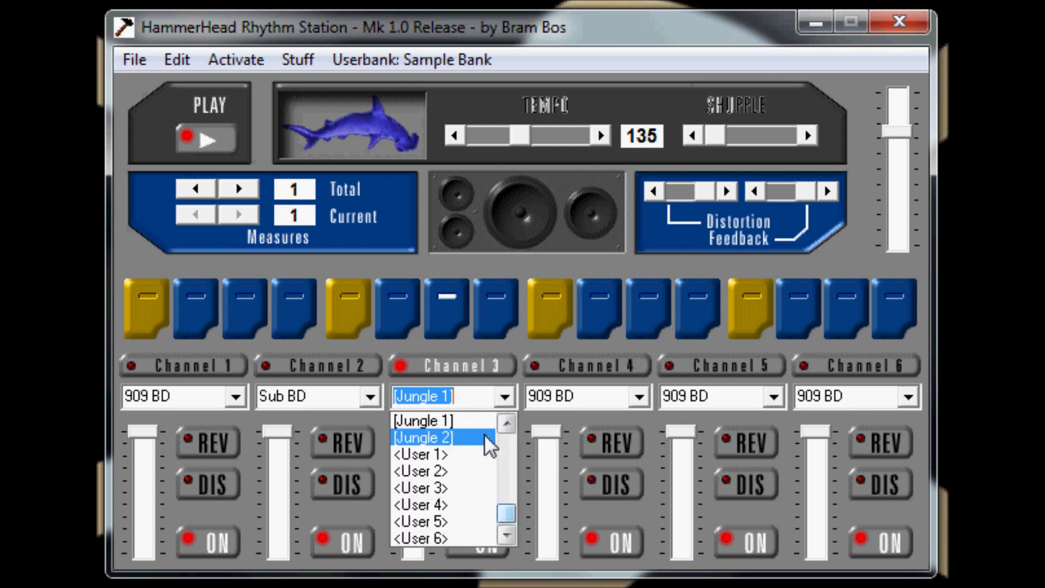
pyautogui.moveTo(506, 513); pyautogui.dragTo(506, 496)
pyautogui.click(444, 454)
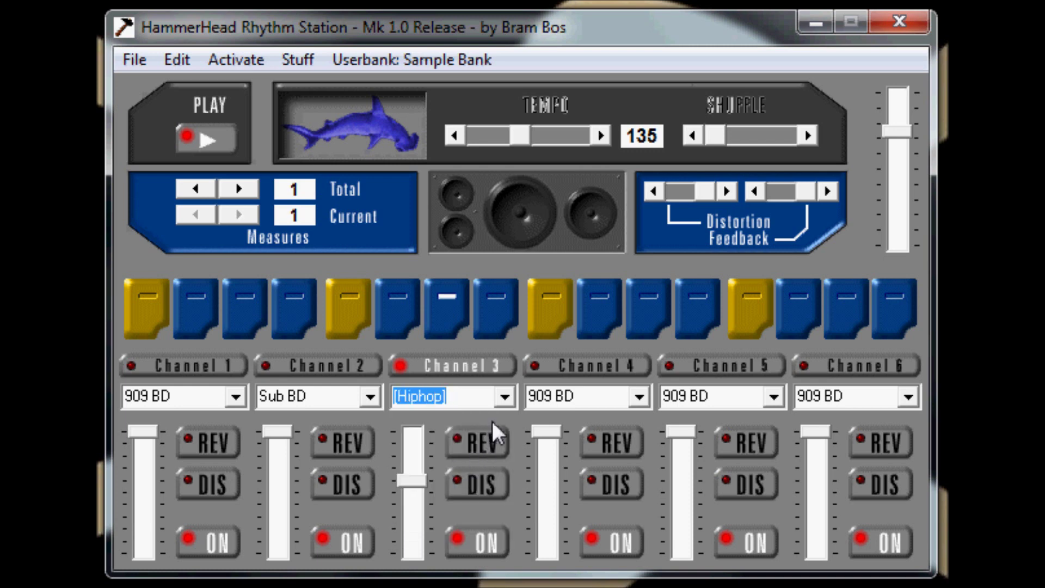
pyautogui.click(504, 402)
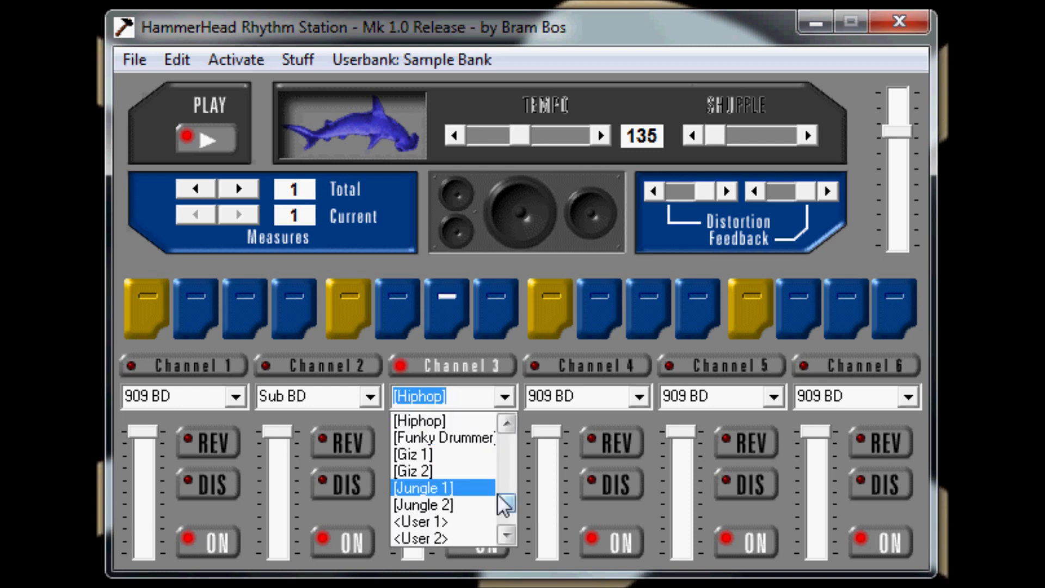
pyautogui.moveTo(511, 499); pyautogui.dragTo(508, 491)
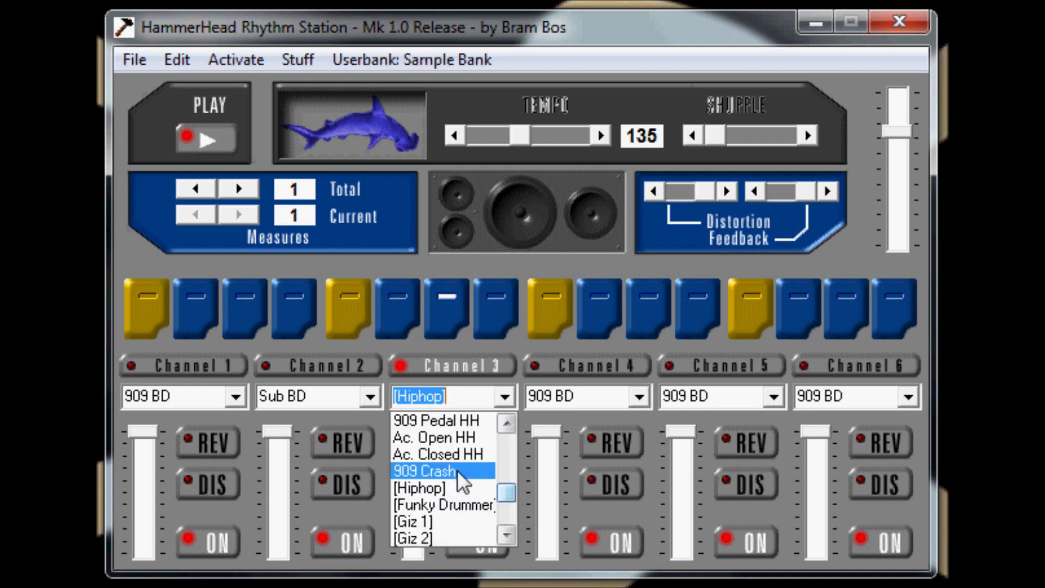
pyautogui.click(454, 422)
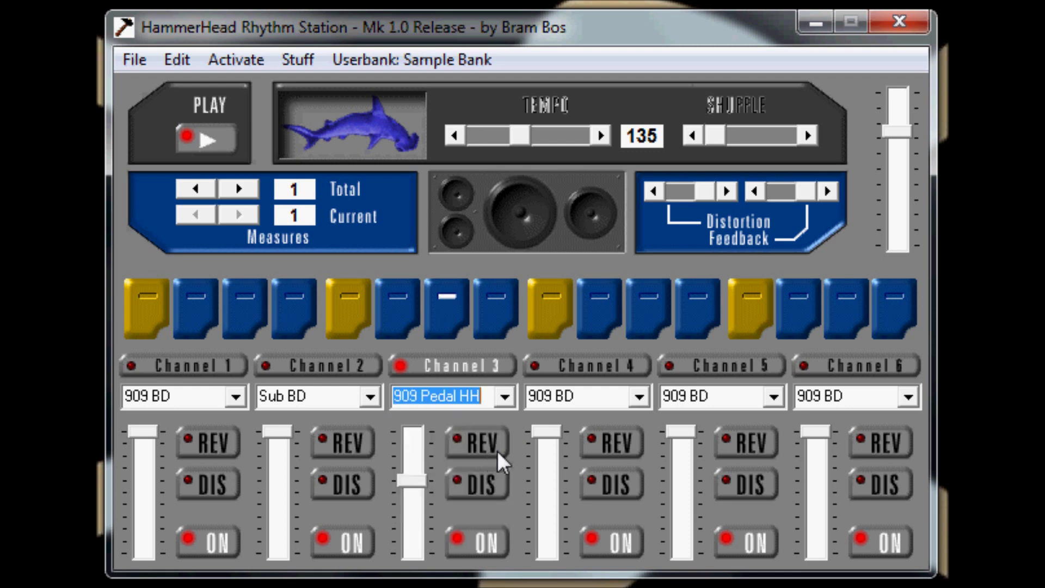
# Step: Set channel 3's sound to 909 Open HH and turn on REV for that channel
pyautogui.click(504, 405)
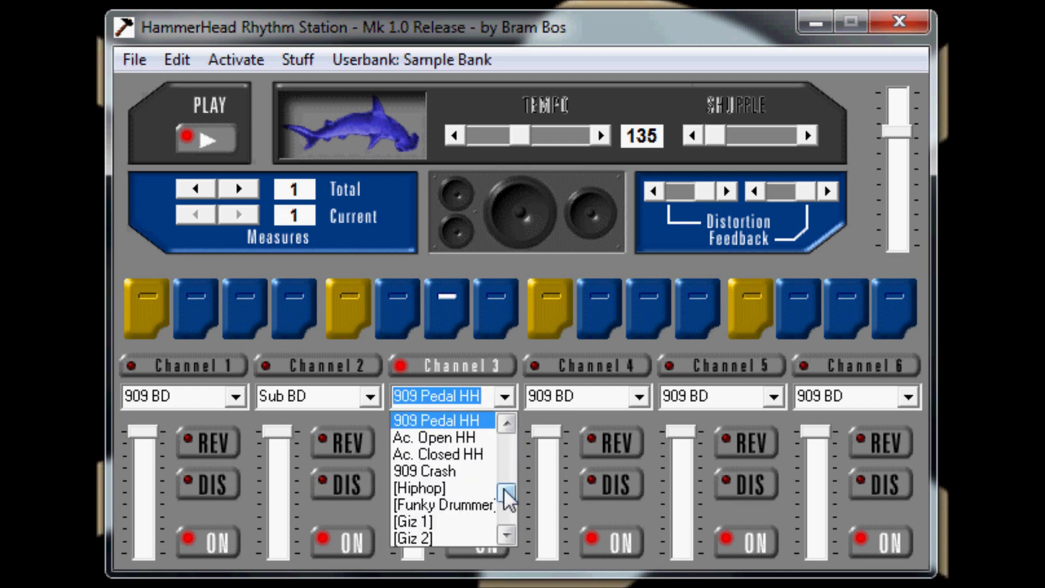
pyautogui.moveTo(504, 488); pyautogui.dragTo(503, 483)
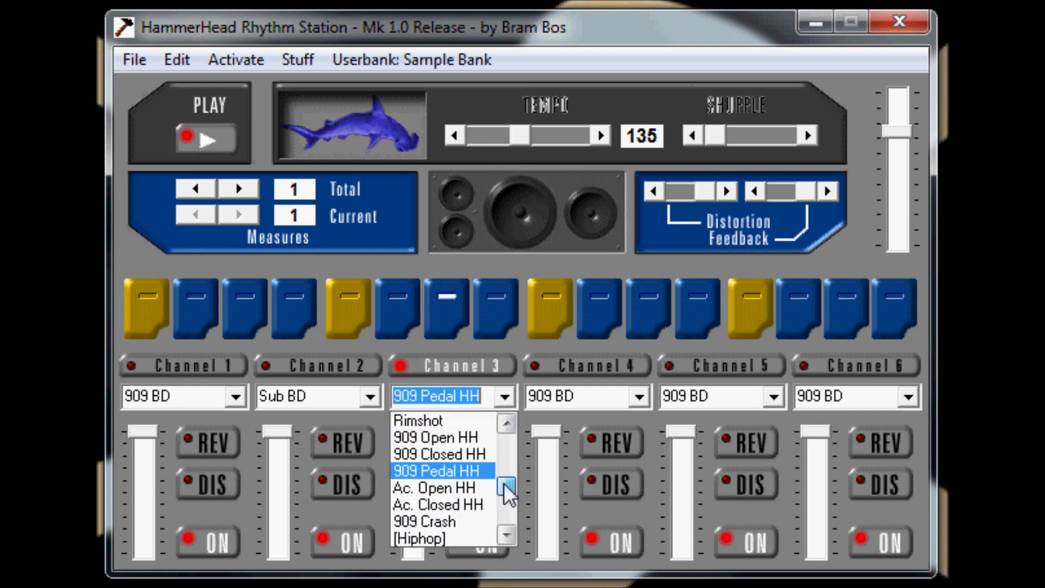
pyautogui.click(451, 438)
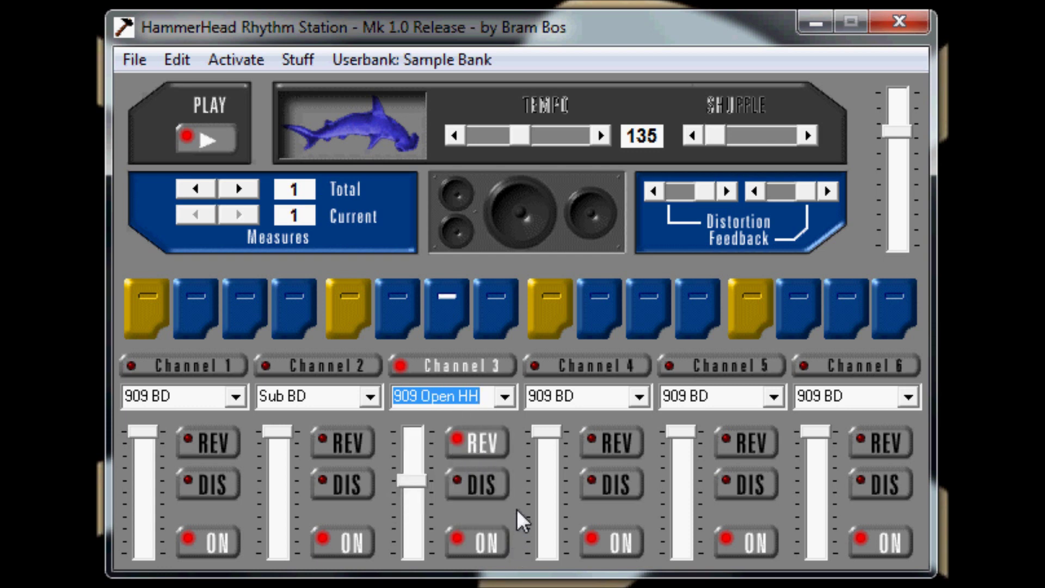
# Step: Set channel 4 to Ac. Snare 2 with hits on steps 2, 5, 7, 10 and 14, and lower its volume to just over a quarter
pyautogui.click(641, 398)
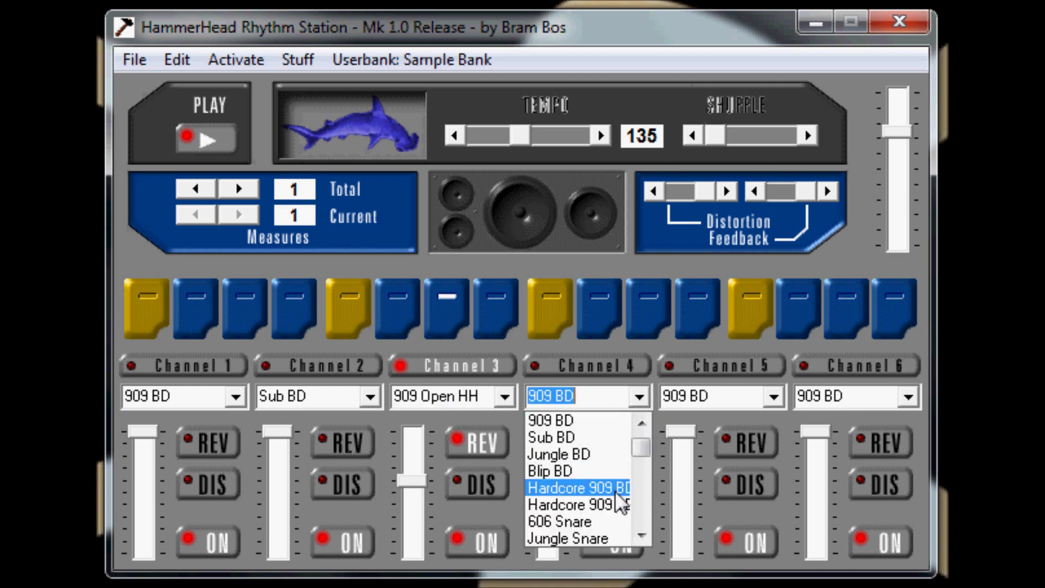
pyautogui.moveTo(637, 445); pyautogui.dragTo(637, 461)
pyautogui.click(582, 485)
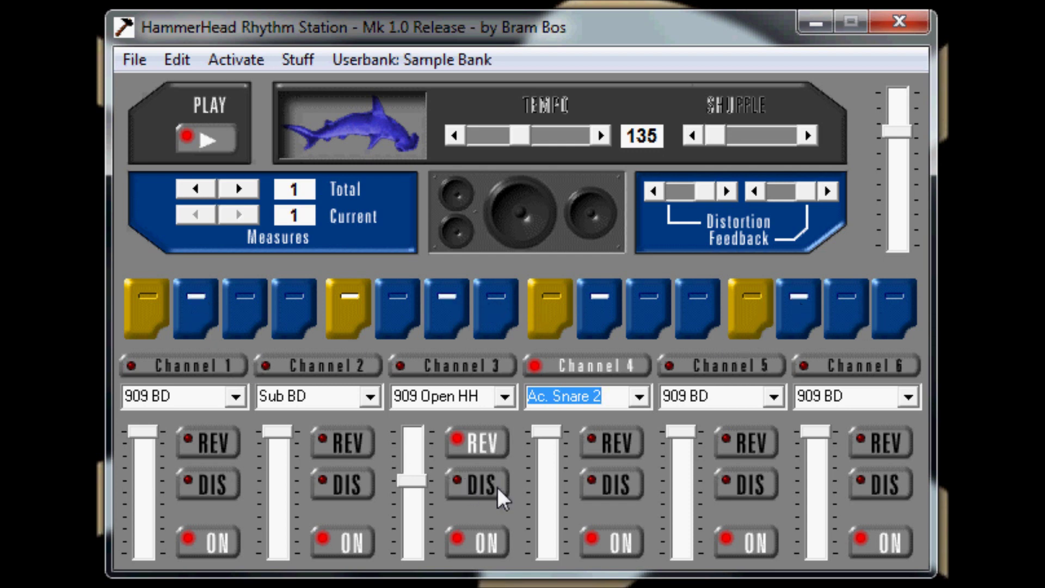
pyautogui.moveTo(547, 443); pyautogui.dragTo(548, 456)
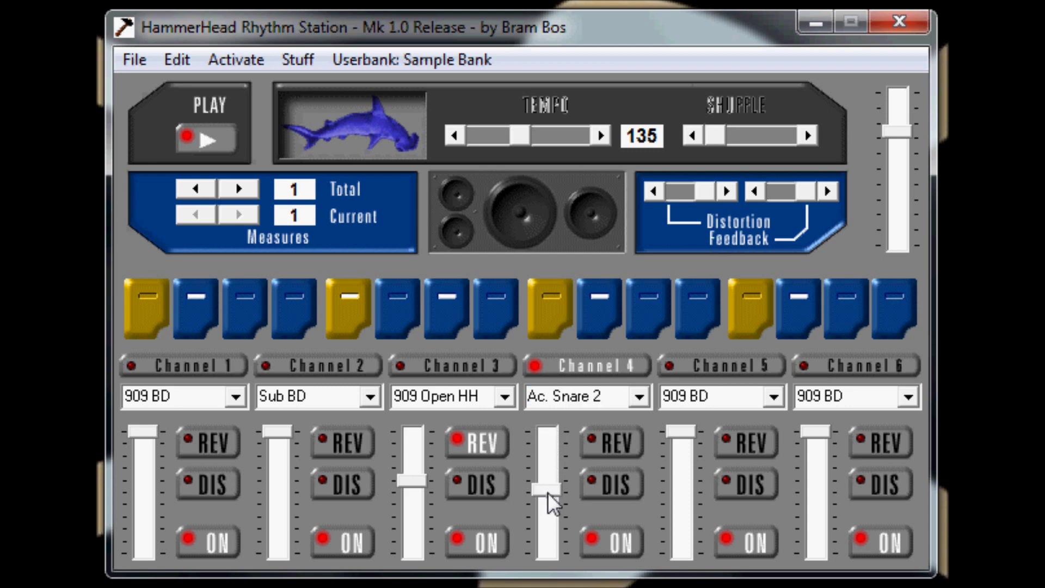
pyautogui.moveTo(551, 520); pyautogui.dragTo(552, 519)
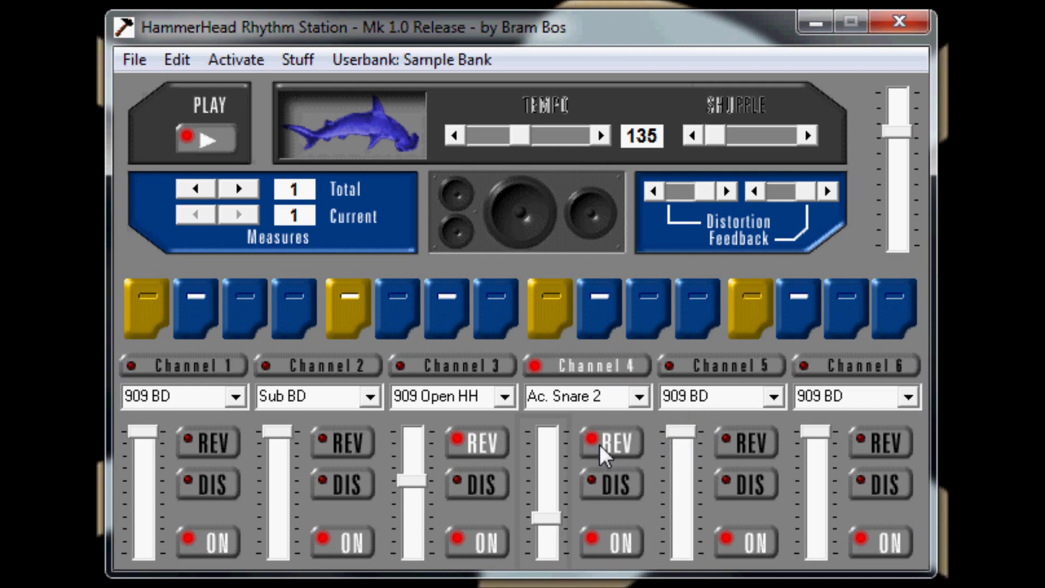
# Step: On channel 5, try Rimshot with hits on steps 1, 5, 9 and 13, and settle on the Ac. Closed HH sound
pyautogui.click(772, 396)
pyautogui.moveTo(775, 444); pyautogui.dragTo(772, 476)
pyautogui.click(681, 456)
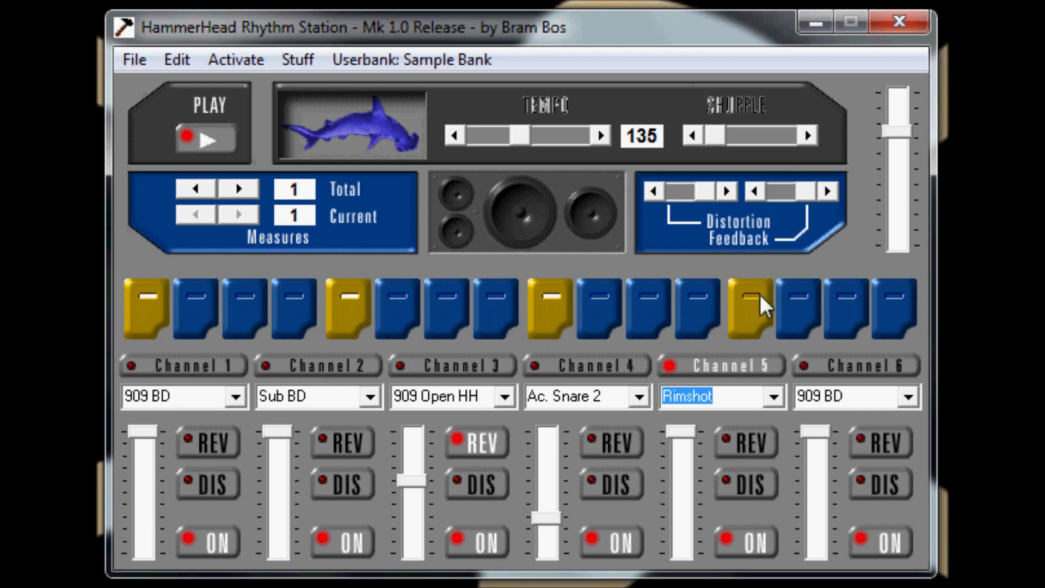
pyautogui.click(775, 397)
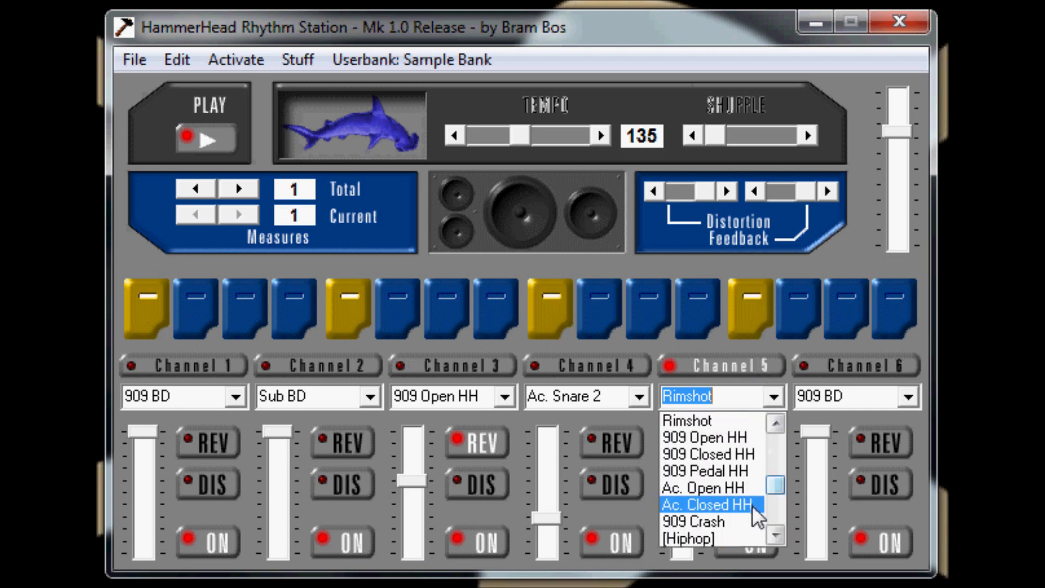
pyautogui.click(736, 506)
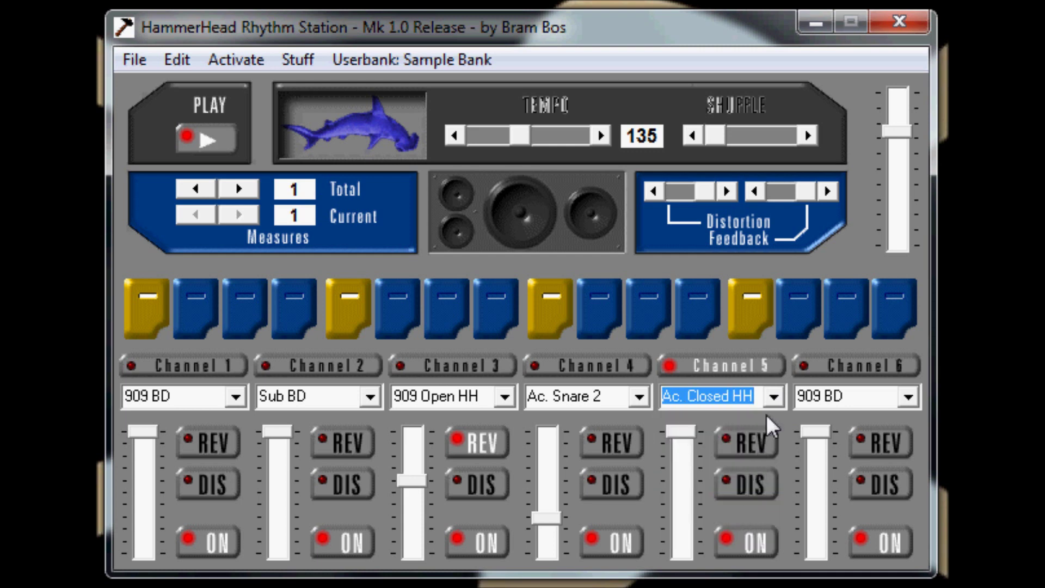
# Step: Lower channel 5's volume to just over a quarter and raise channel 4's volume slightly to rebalance the two
pyautogui.moveTo(687, 435); pyautogui.dragTo(695, 503)
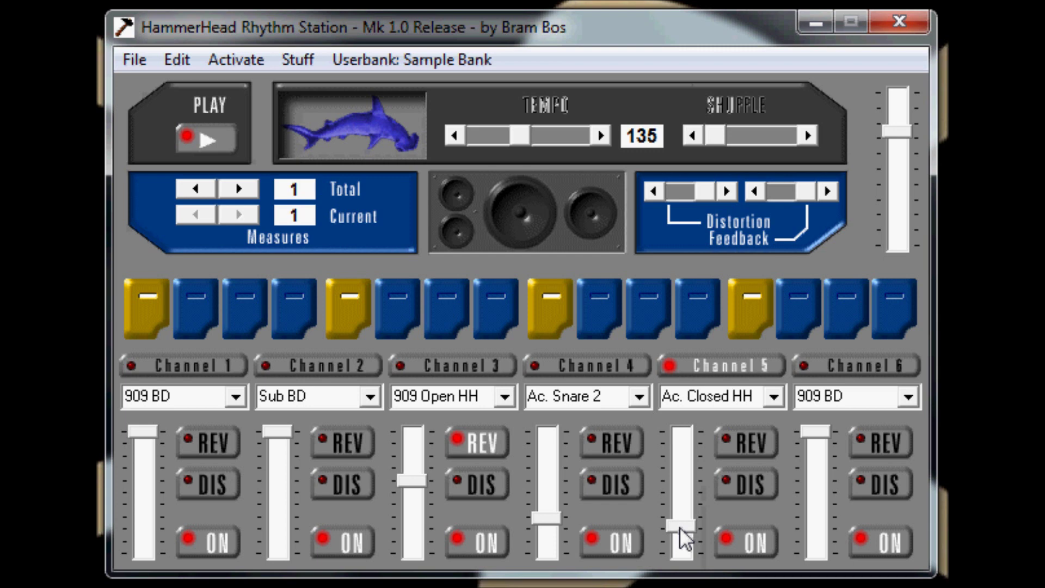
pyautogui.moveTo(543, 514); pyautogui.dragTo(543, 505)
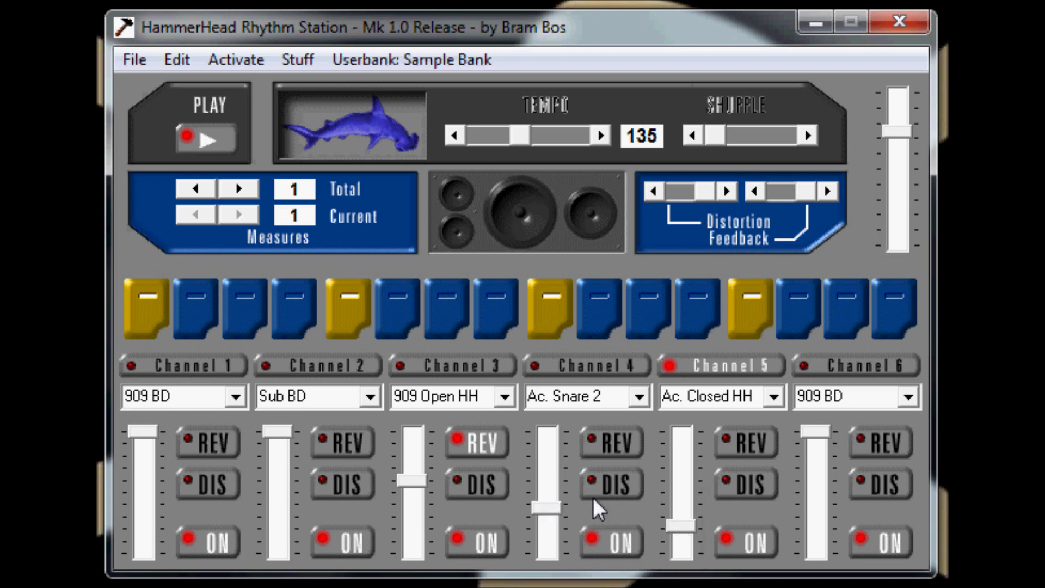
pyautogui.moveTo(685, 525); pyautogui.dragTo(686, 517)
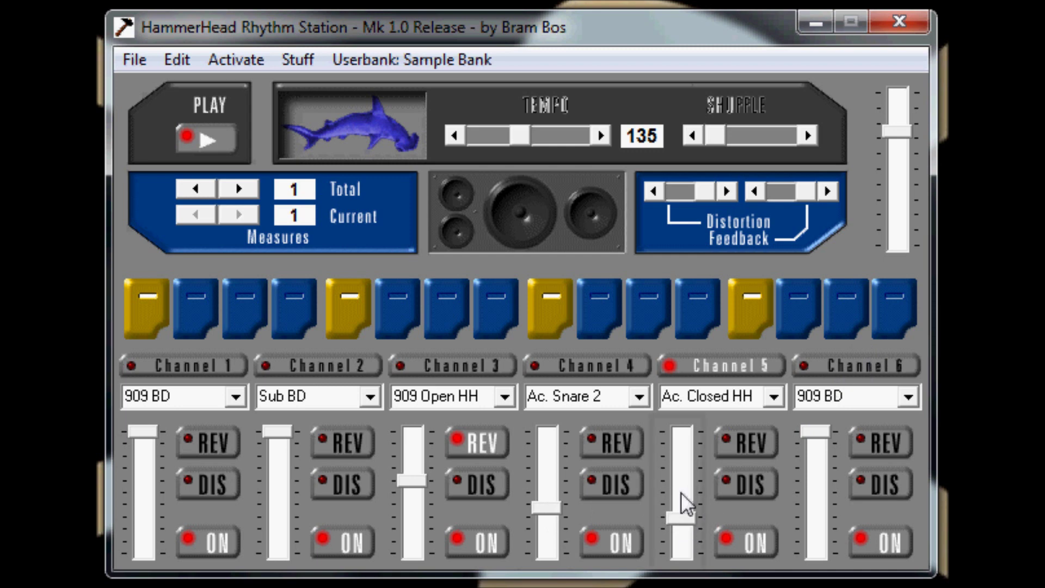
# Step: Set channel 6 to Ac. Closed HH with hits on steps 3, 7, 11 and 15, and lower its volume to about 40 percent
pyautogui.click(857, 365)
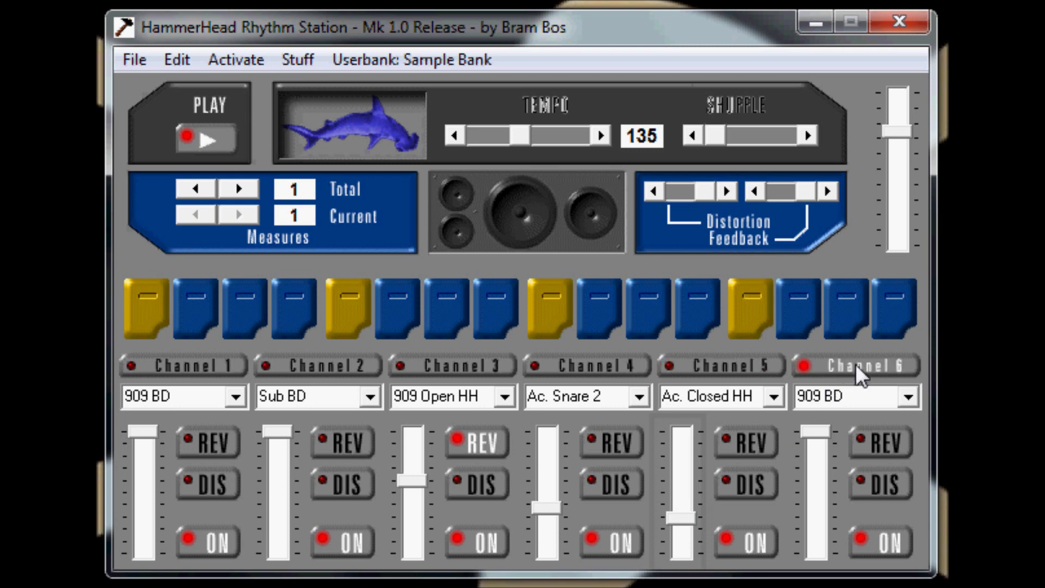
pyautogui.click(915, 403)
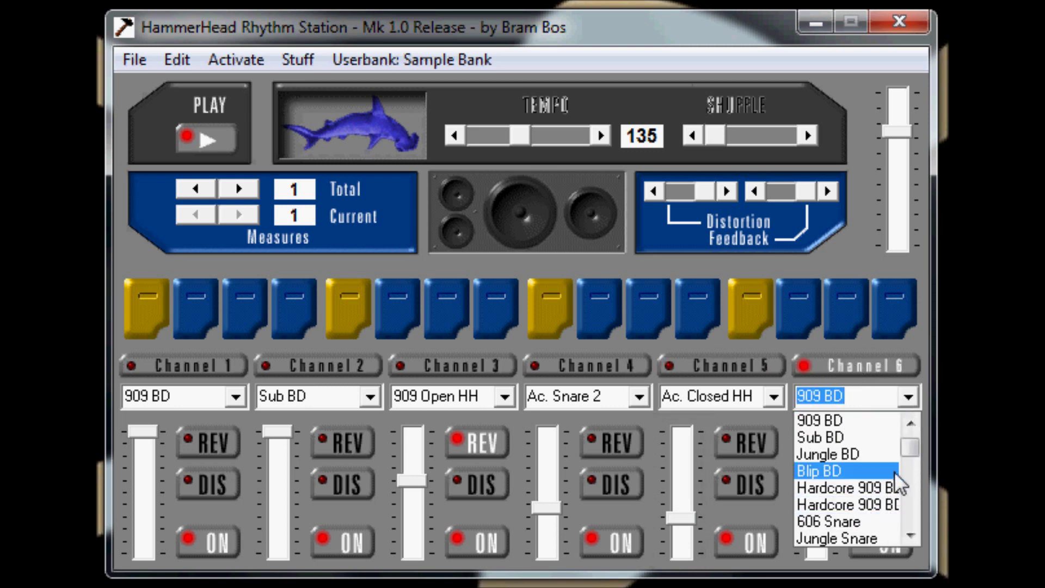
pyautogui.moveTo(905, 450); pyautogui.dragTo(905, 509)
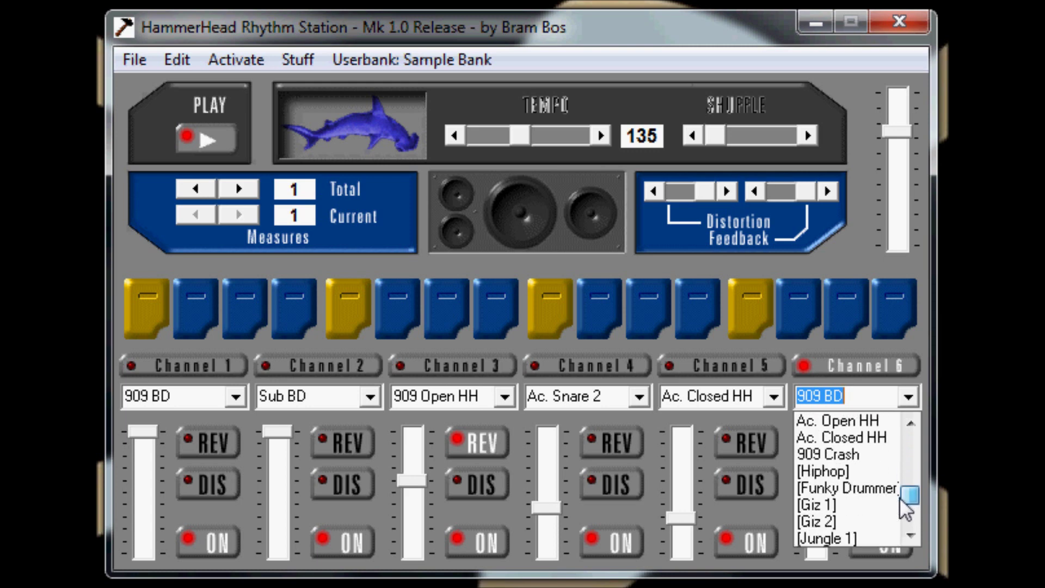
pyautogui.moveTo(905, 508); pyautogui.dragTo(903, 502)
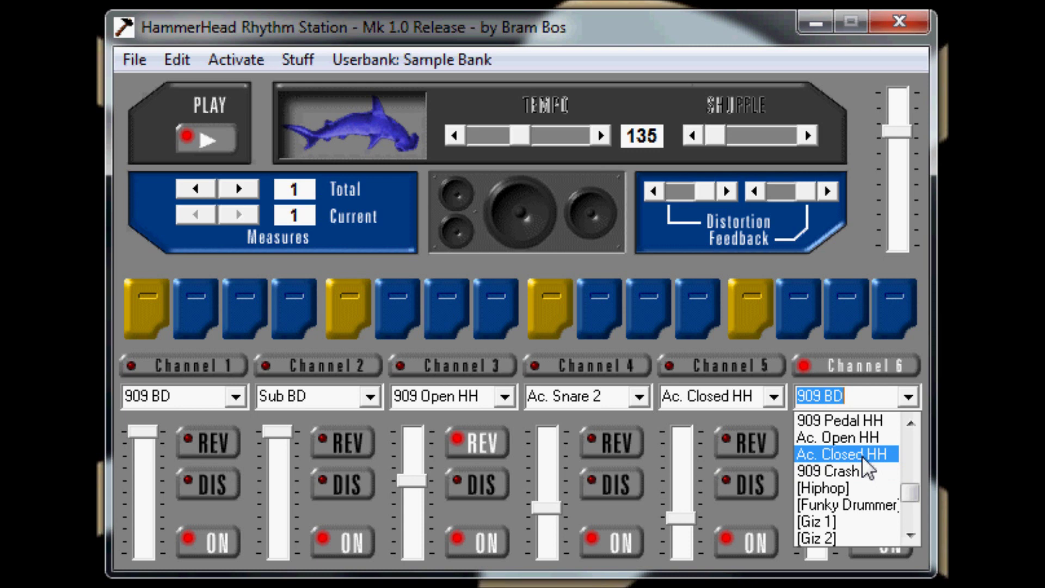
pyautogui.click(862, 455)
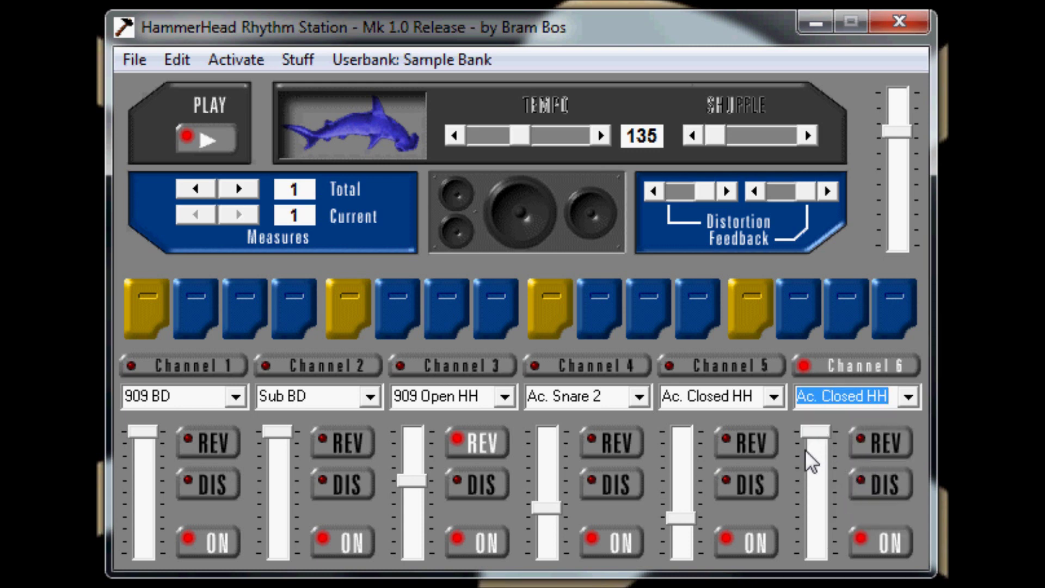
pyautogui.moveTo(811, 434); pyautogui.dragTo(810, 491)
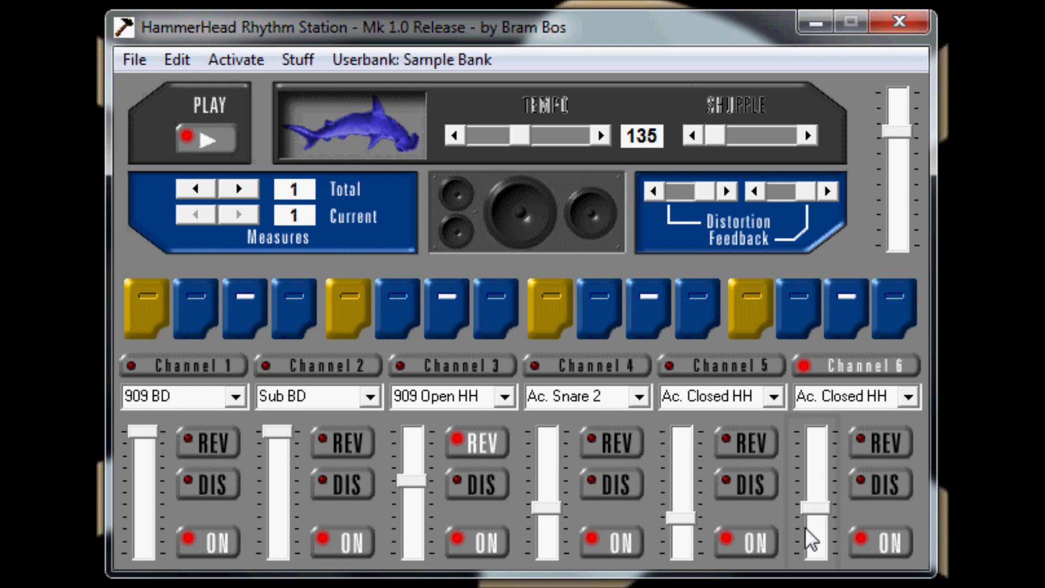
# Step: Lower channel 6's volume further to about a quarter and raise channel 5's volume to about three quarters
pyautogui.moveTo(809, 525)
pyautogui.mouseDown()
pyautogui.moveTo(815, 539)
pyautogui.moveTo(815, 523)
pyautogui.mouseUp()
pyautogui.moveTo(683, 519); pyautogui.dragTo(683, 516)
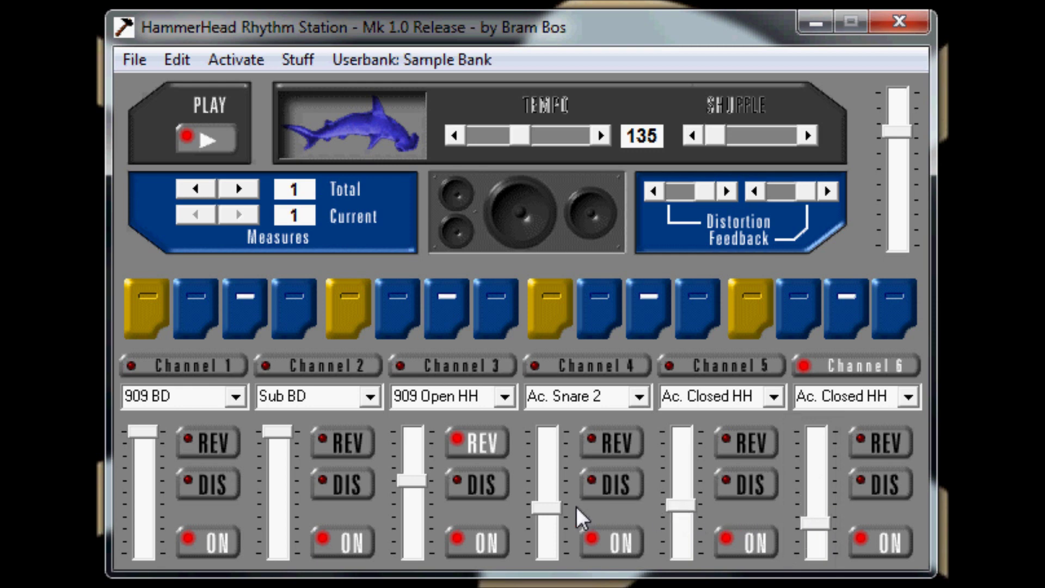
pyautogui.moveTo(682, 511); pyautogui.dragTo(685, 501)
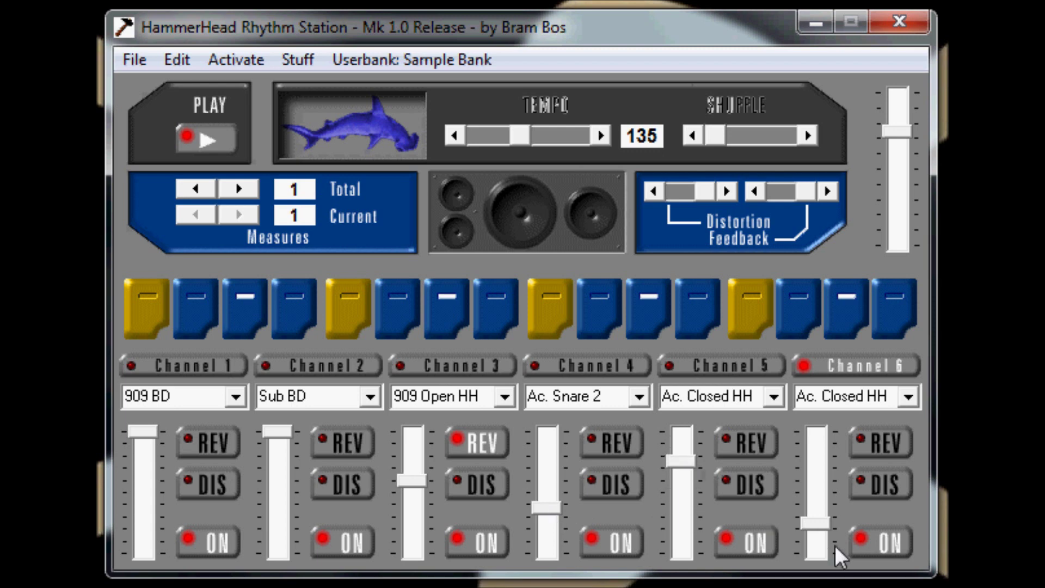
# Step: Try 909 Crash and 909 Pedal HH on channel 6, and settle on the Snap Clap sound
pyautogui.click(909, 401)
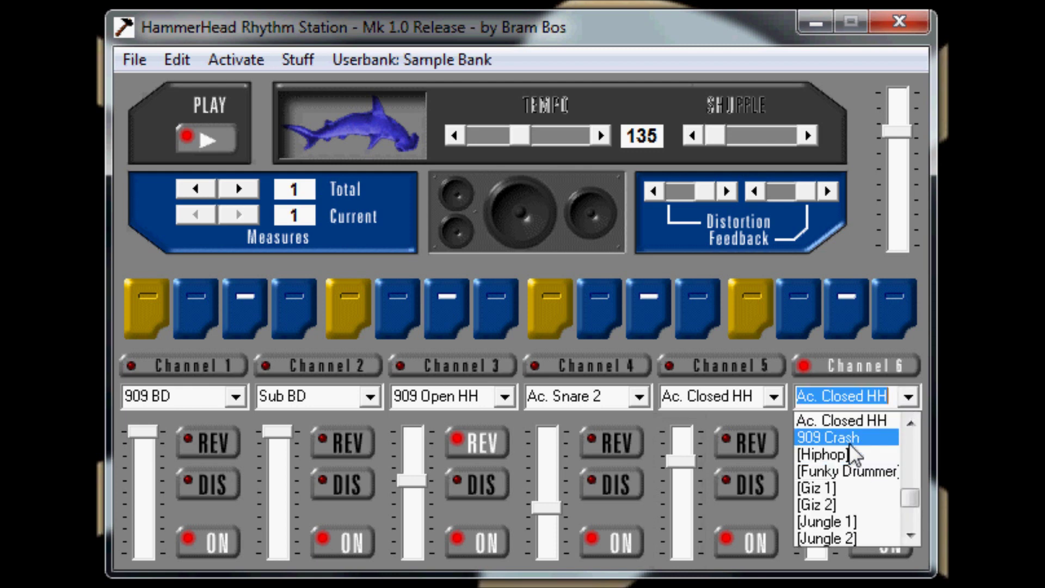
pyautogui.click(848, 438)
pyautogui.click(909, 398)
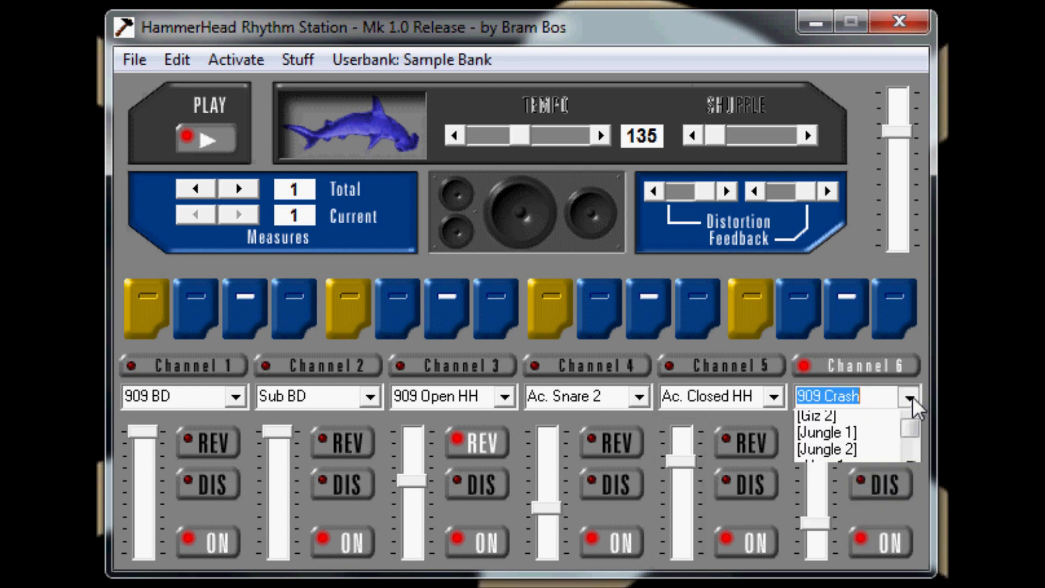
pyautogui.scroll(2, 909, 489)
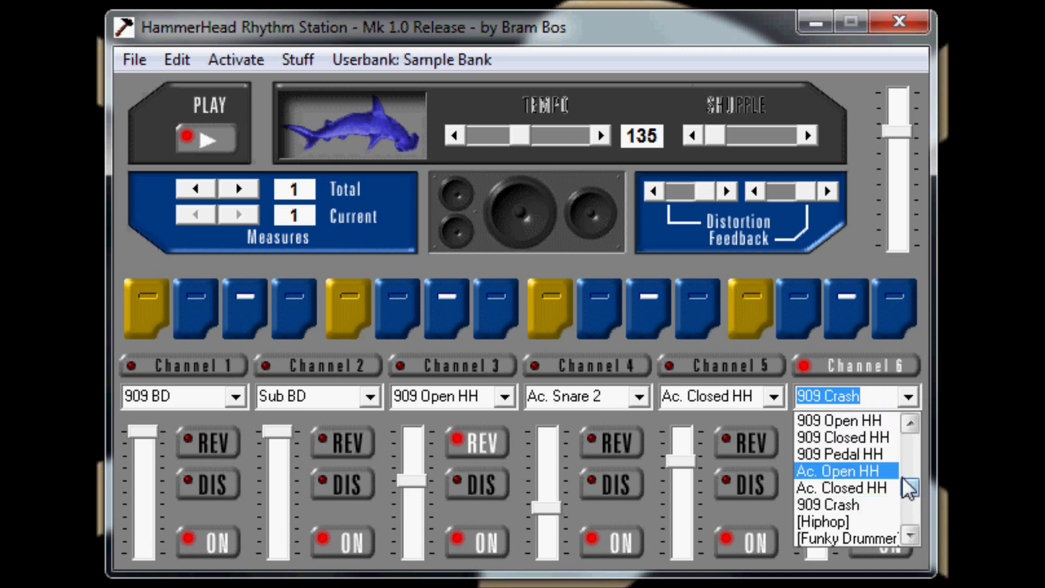
pyautogui.click(867, 451)
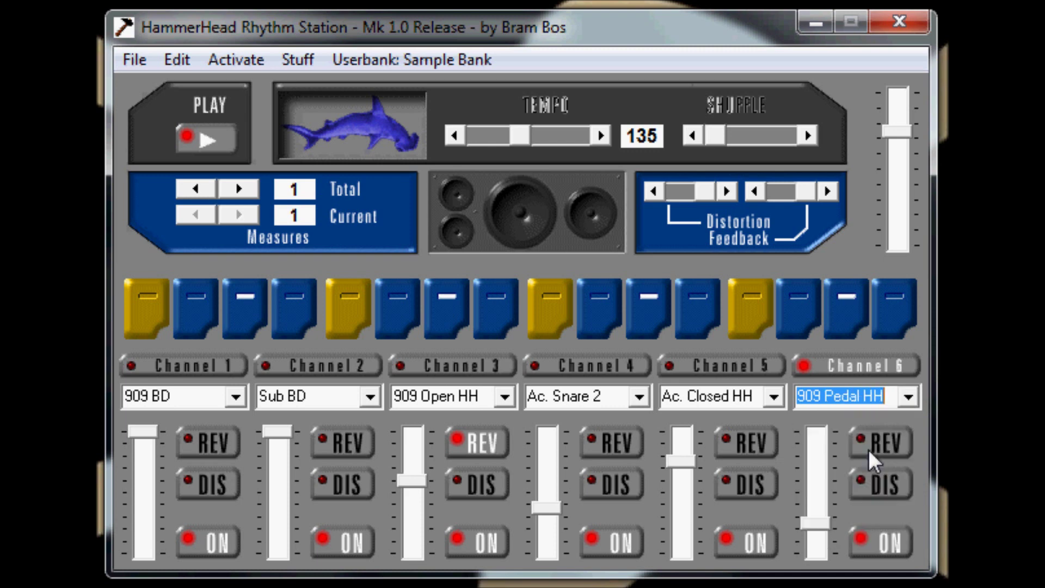
pyautogui.click(907, 399)
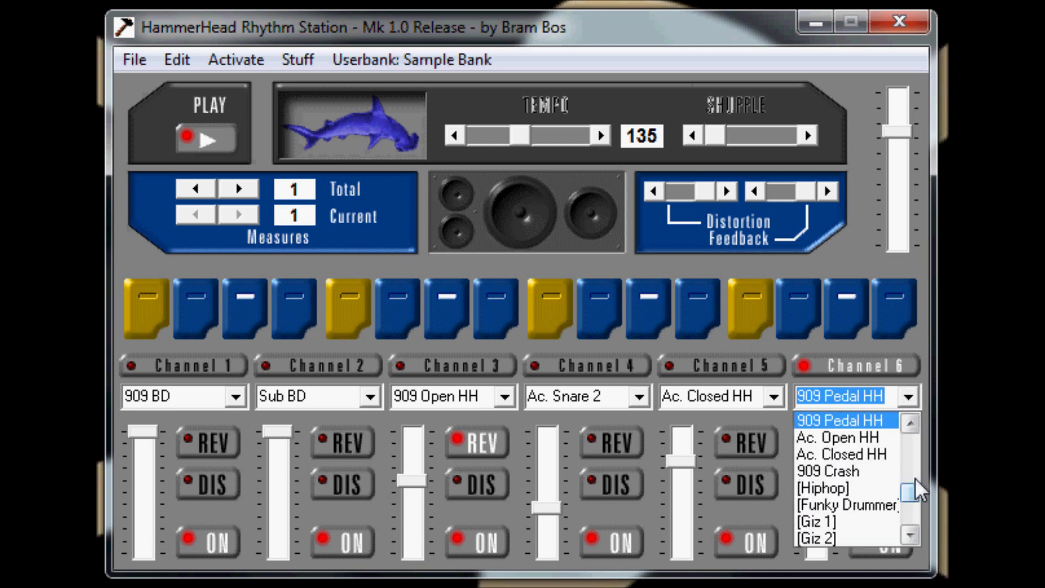
pyautogui.moveTo(912, 493); pyautogui.dragTo(911, 482)
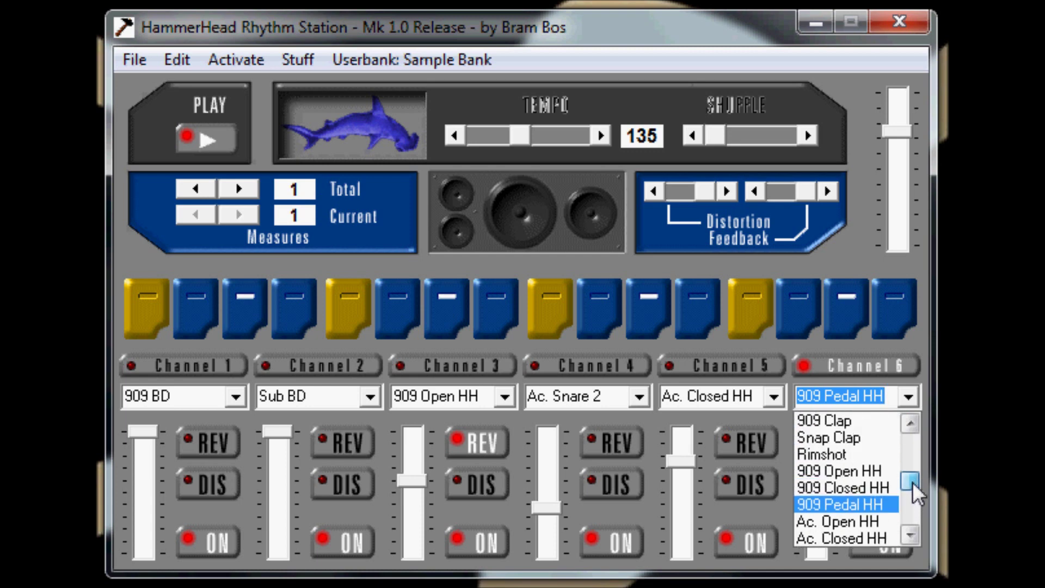
pyautogui.click(849, 442)
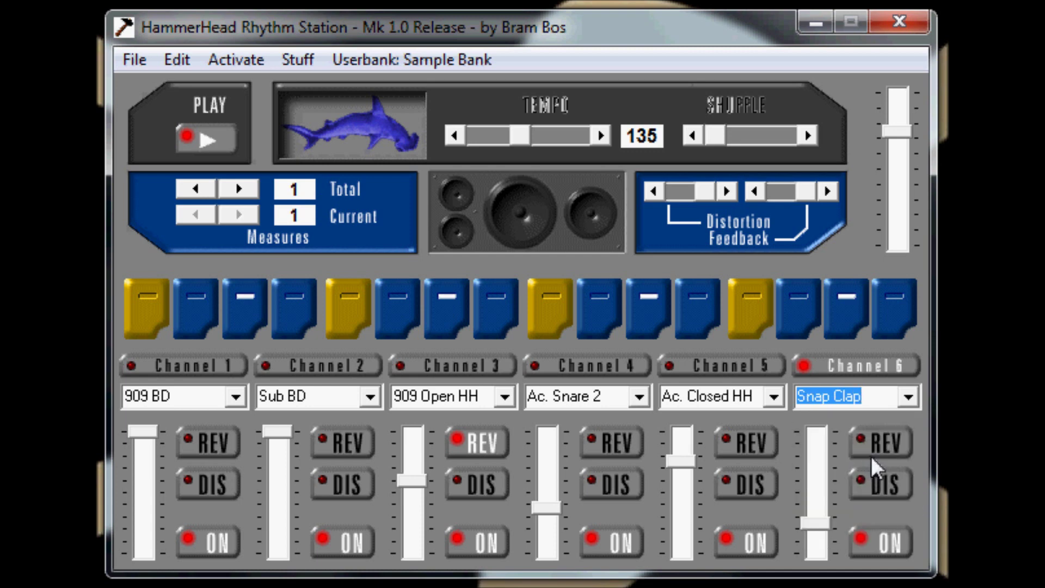
# Step: Rebalance the volumes: channel 6 down to near minimum, channel 4 up to just under half, and channel 5 down to just over half
pyautogui.moveTo(814, 522); pyautogui.dragTo(813, 541)
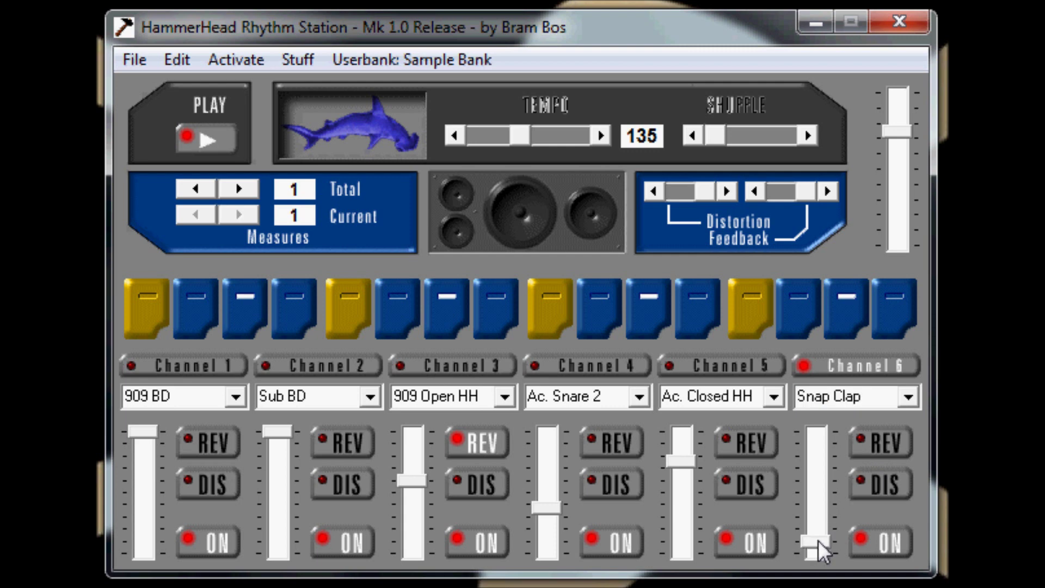
pyautogui.moveTo(818, 540); pyautogui.dragTo(819, 537)
pyautogui.moveTo(537, 501); pyautogui.dragTo(552, 493)
pyautogui.moveTo(680, 462); pyautogui.dragTo(681, 482)
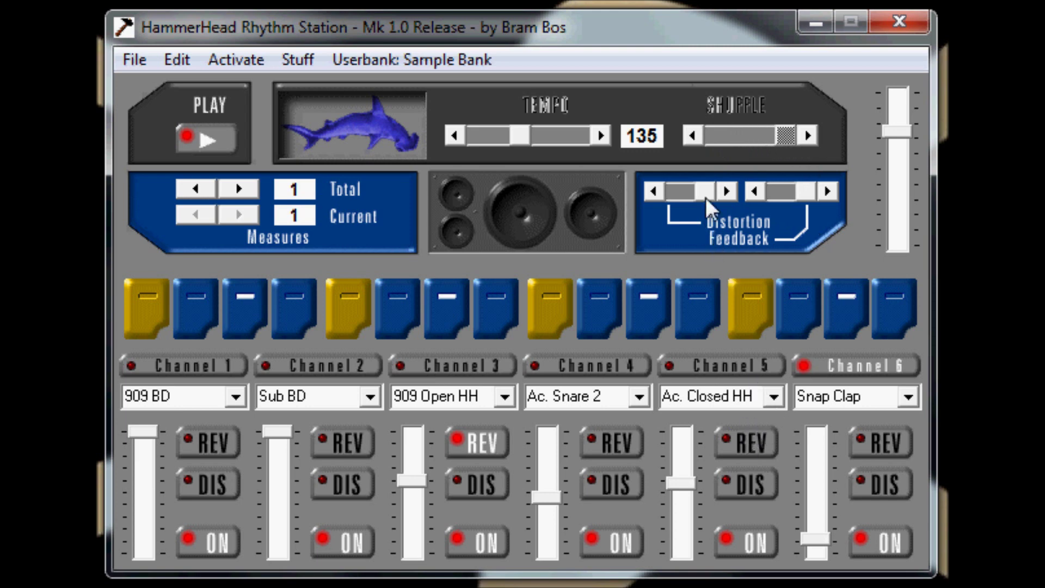
# Step: Turn on DIS for channels 5 and 3, and slow the tempo to 73
pyautogui.click(743, 481)
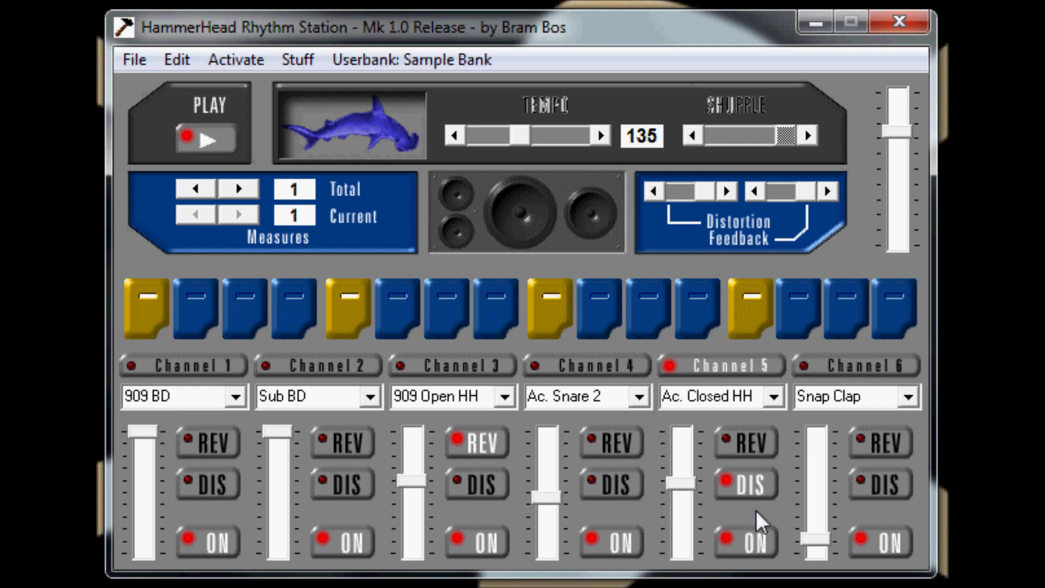
pyautogui.click(491, 483)
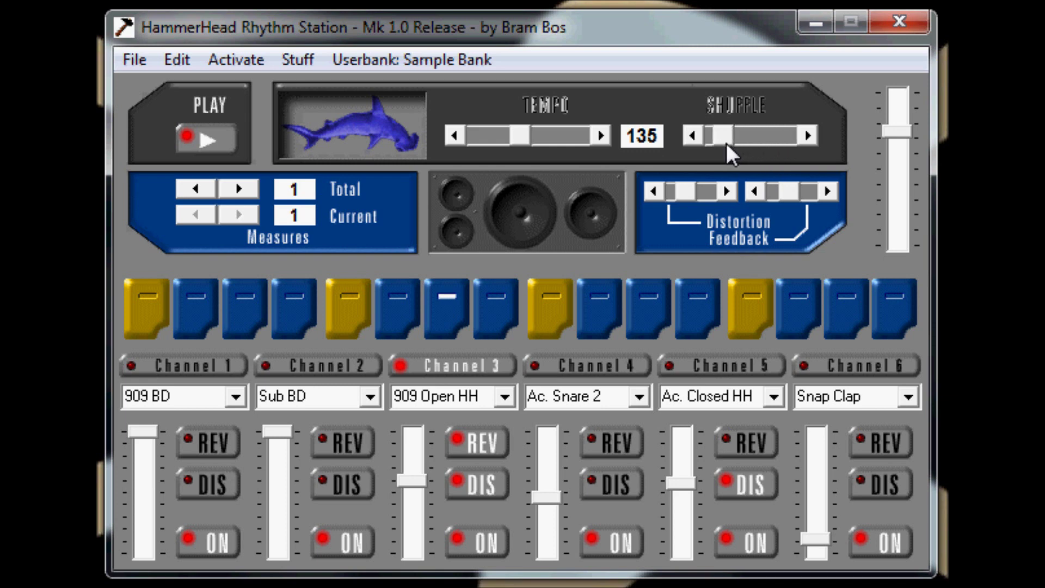
pyautogui.moveTo(509, 141); pyautogui.dragTo(491, 162)
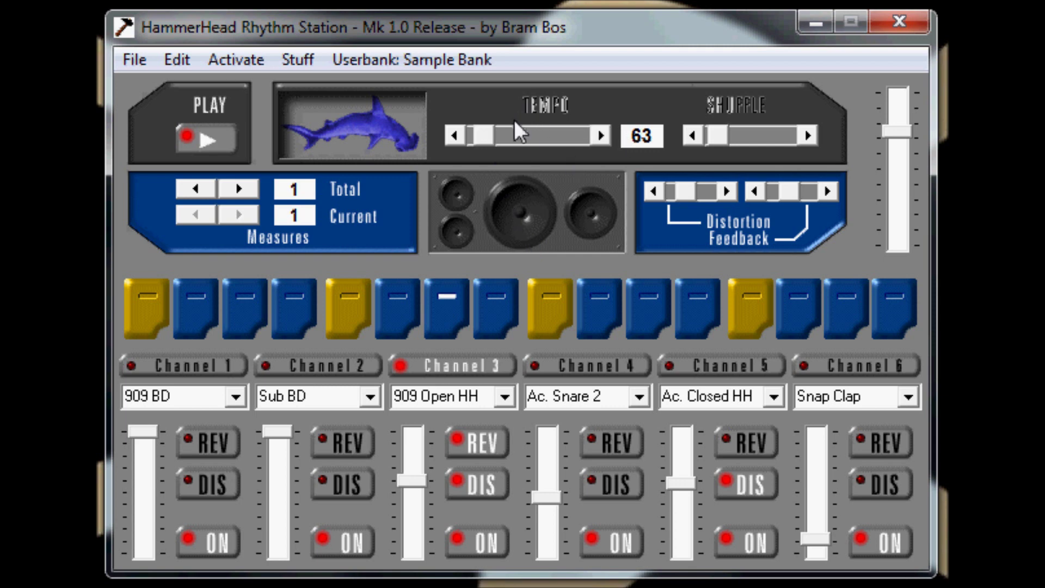
pyautogui.moveTo(480, 135); pyautogui.dragTo(485, 139)
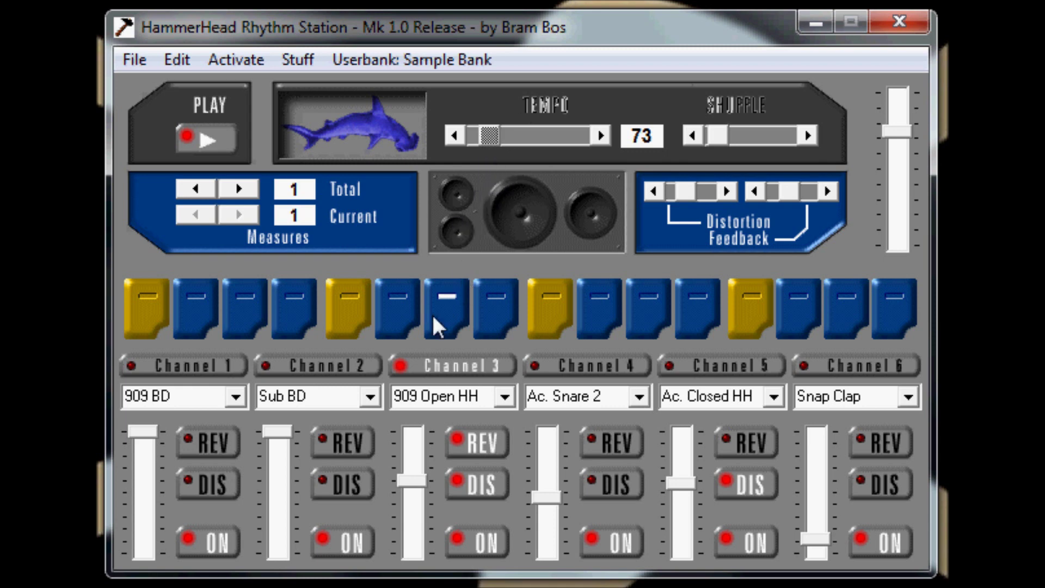
# Step: Review the hit patterns of channels 1 through 6 one after another
pyautogui.click(195, 363)
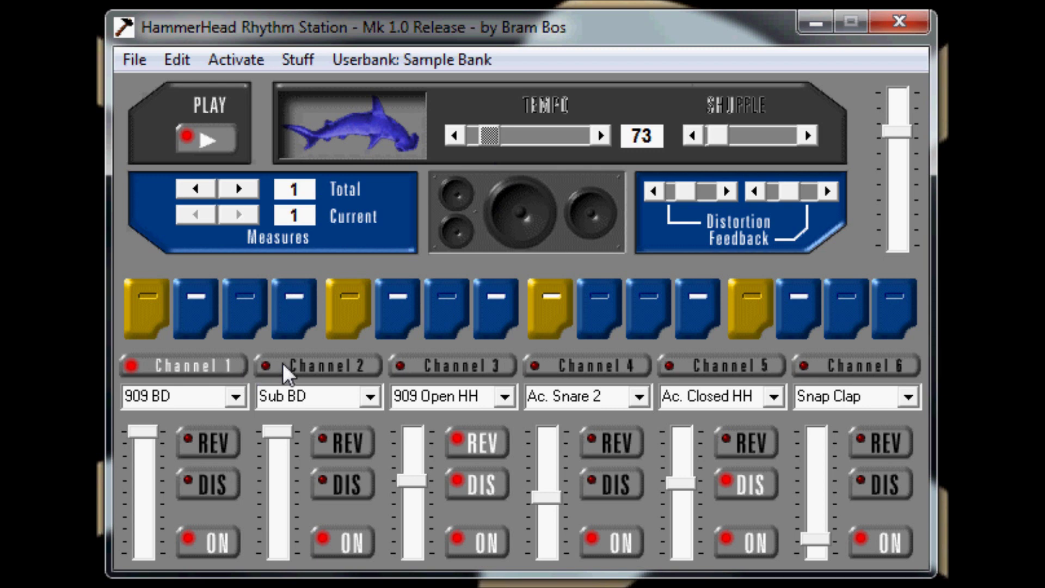
pyautogui.click(320, 365)
pyautogui.click(474, 366)
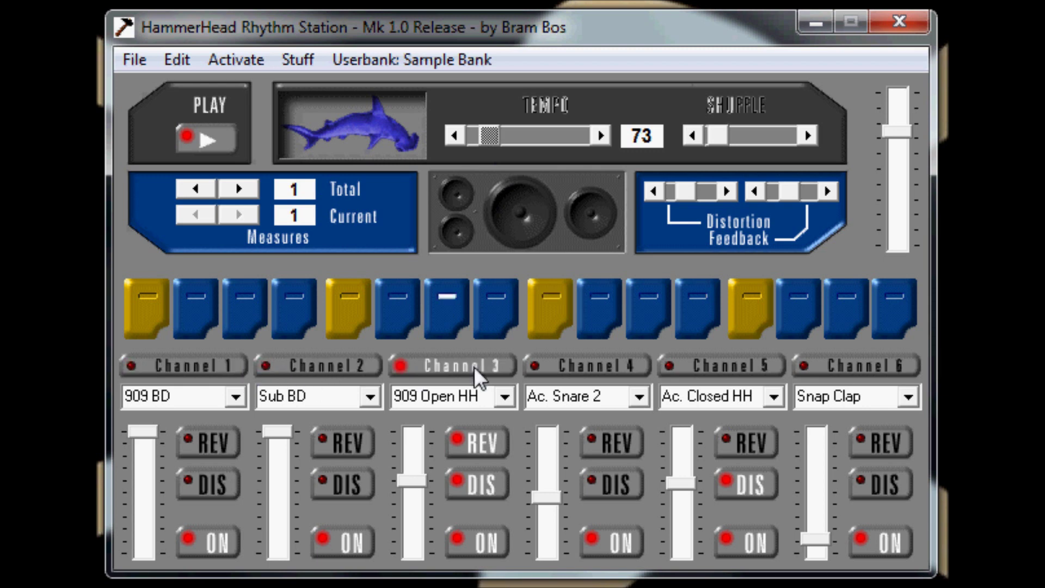
pyautogui.click(591, 370)
pyautogui.click(717, 383)
pyautogui.click(715, 369)
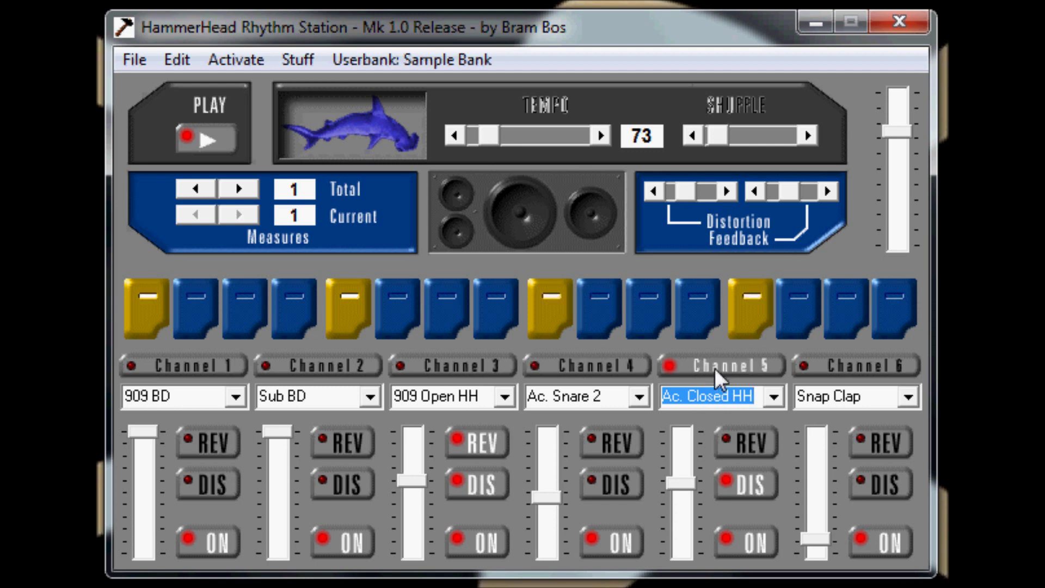
pyautogui.click(823, 367)
# Step: Change channel 1's sound to 909 Clap and channel 2's sound to 606 Snare
pyautogui.click(235, 396)
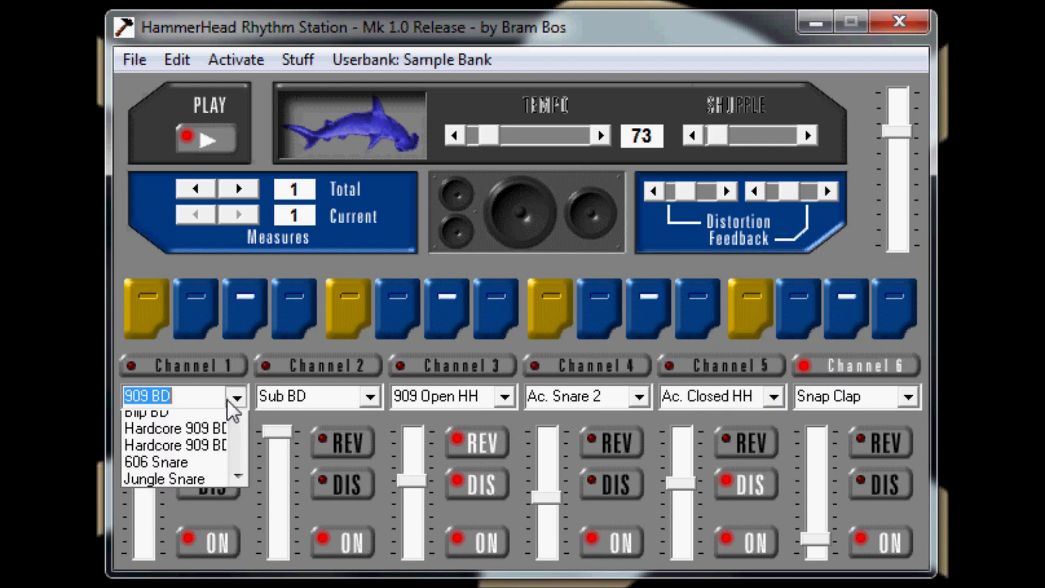
pyautogui.moveTo(239, 458); pyautogui.dragTo(234, 471)
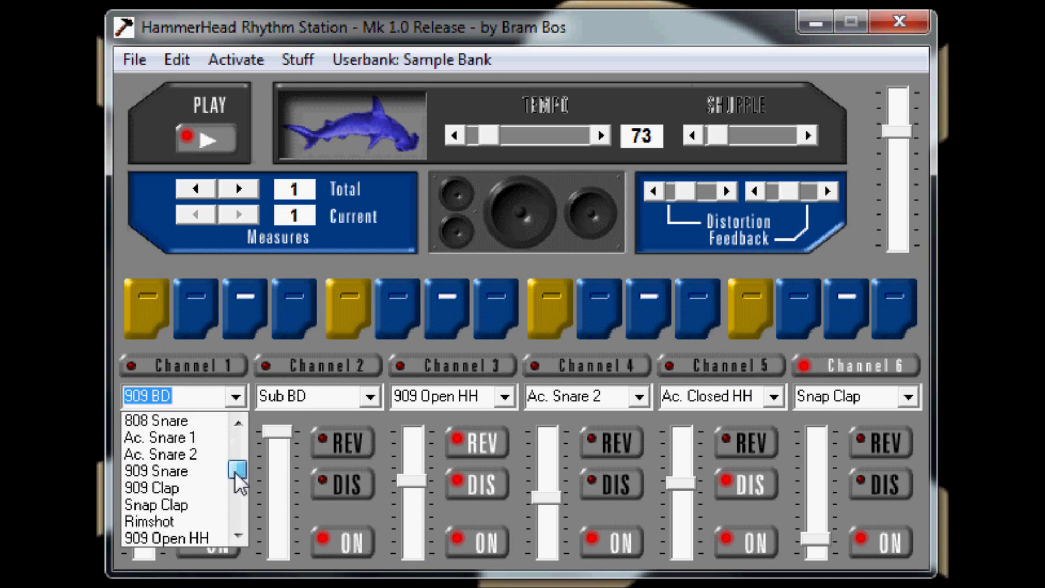
pyautogui.click(171, 488)
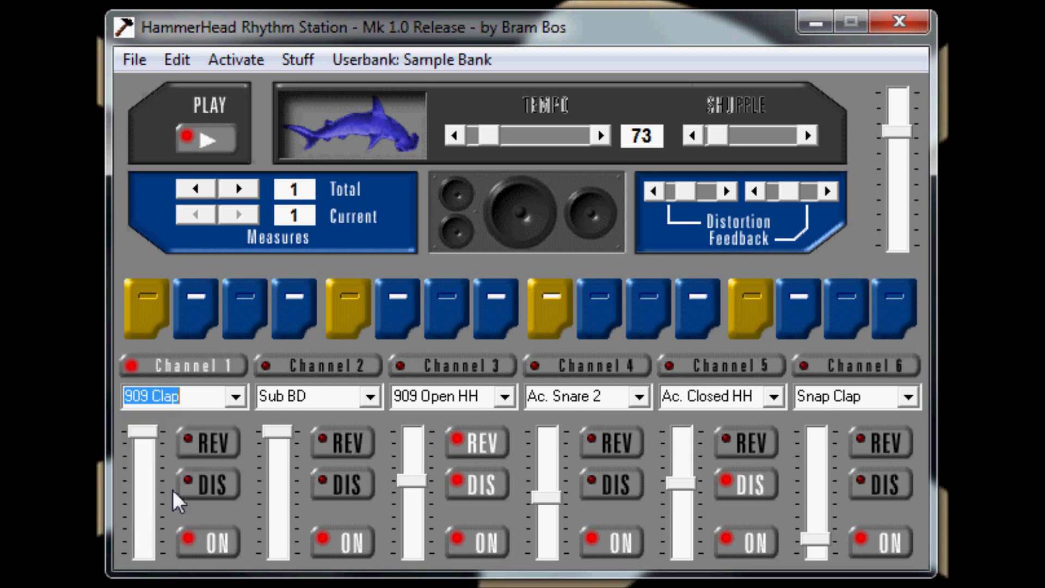
pyautogui.click(370, 398)
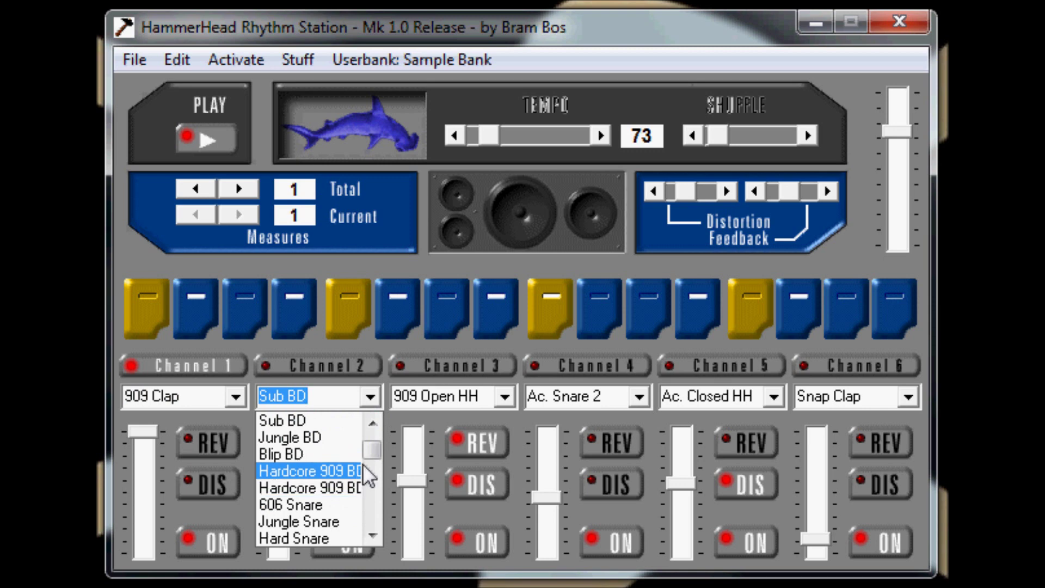
pyautogui.scroll(-1, 378, 453)
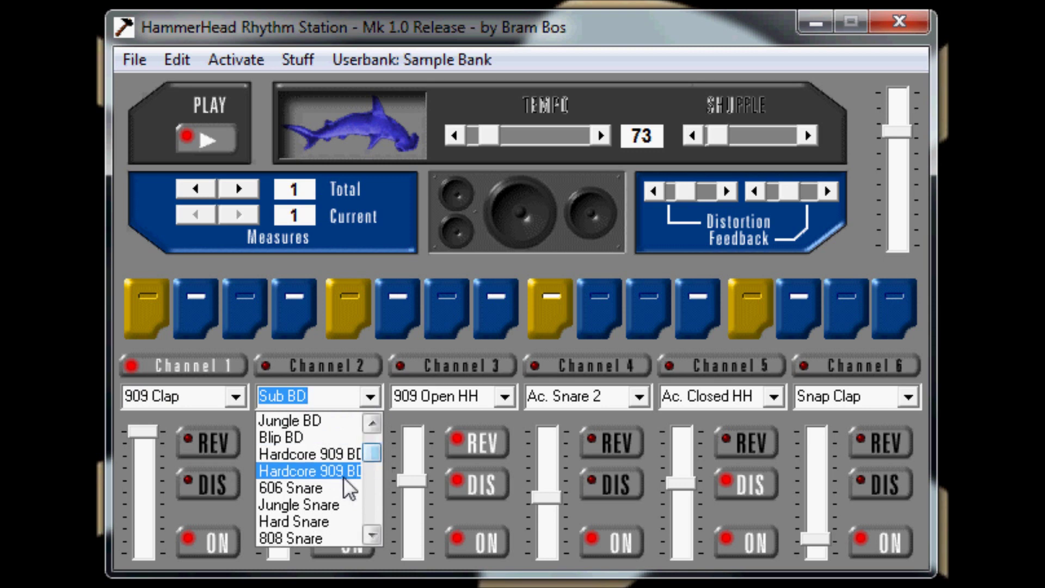
pyautogui.click(314, 487)
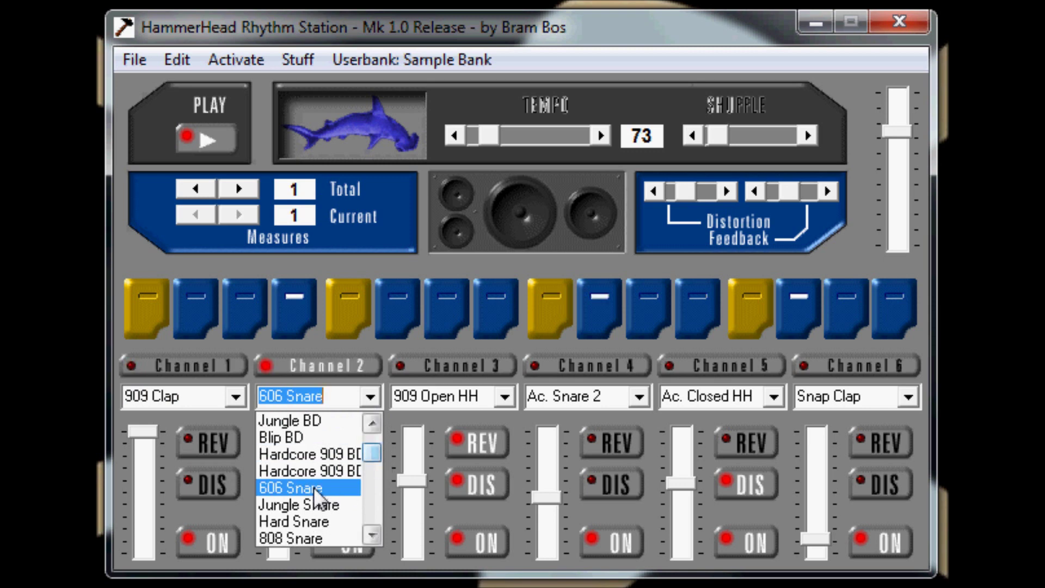
# Step: Change channel 3's sound to 808 Snare
pyautogui.click(504, 373)
pyautogui.click(505, 398)
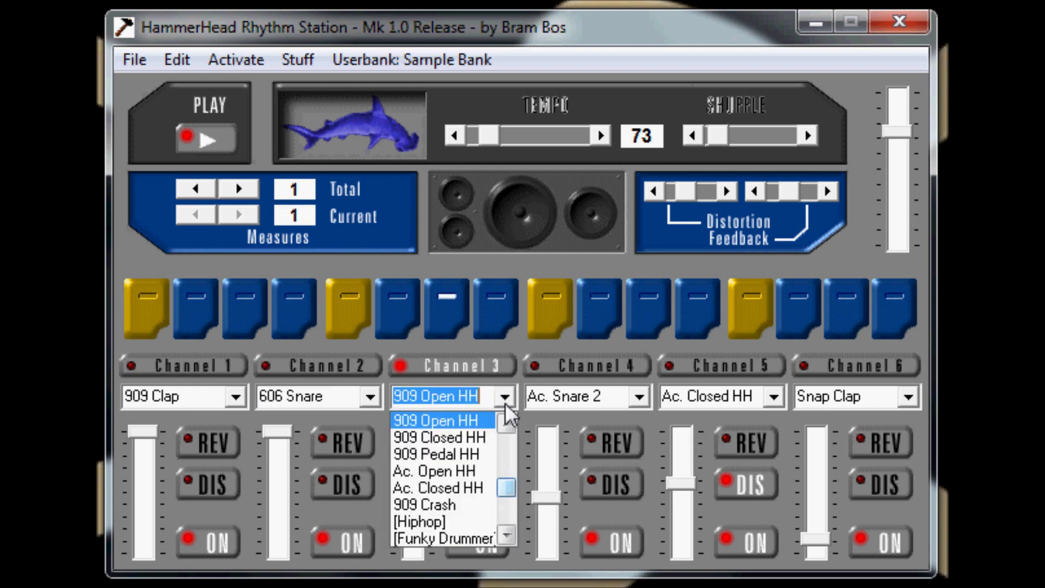
pyautogui.scroll(2, 504, 486)
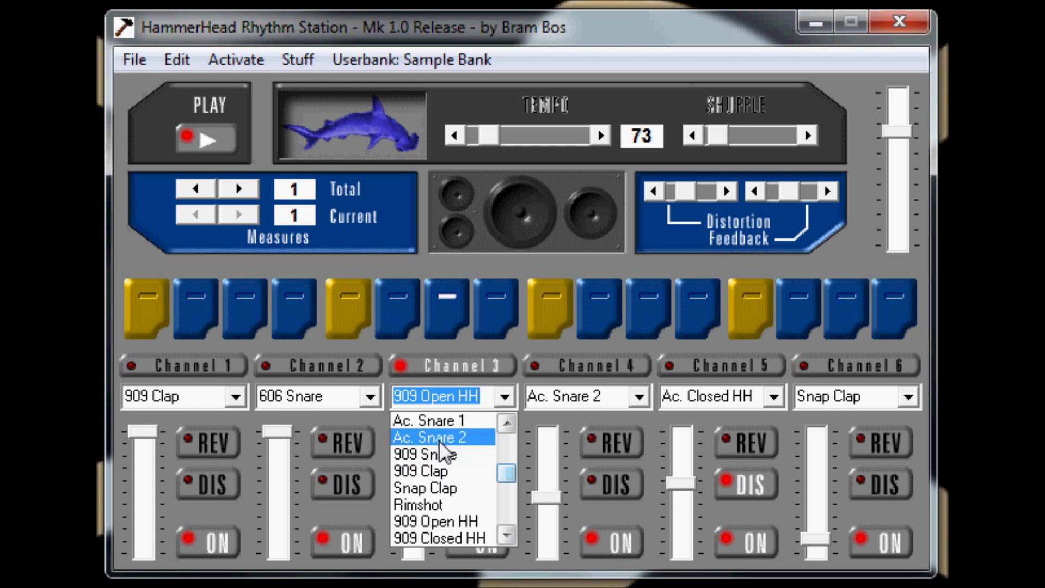
pyautogui.moveTo(507, 469); pyautogui.dragTo(506, 458)
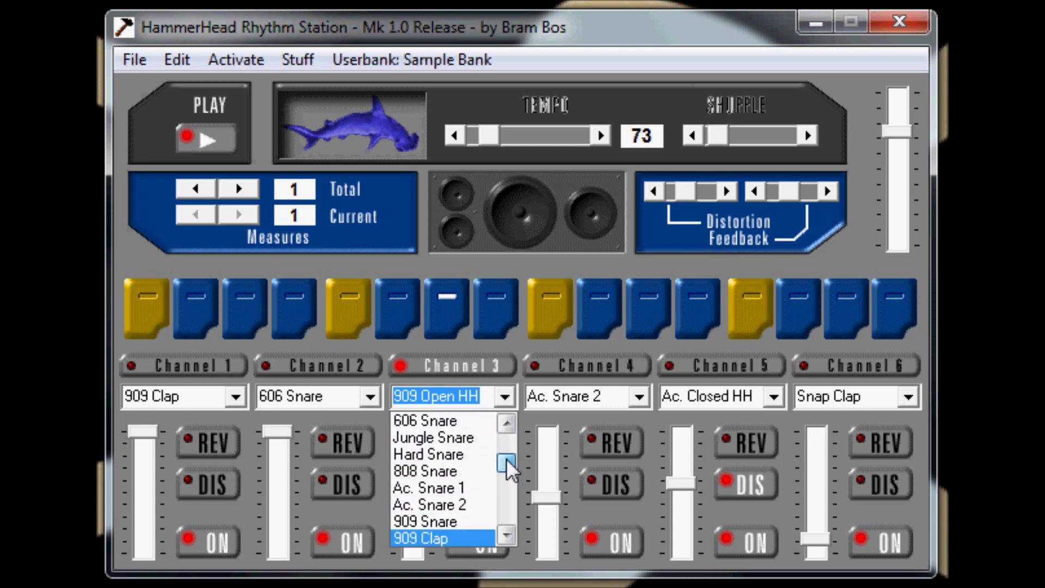
pyautogui.click(438, 468)
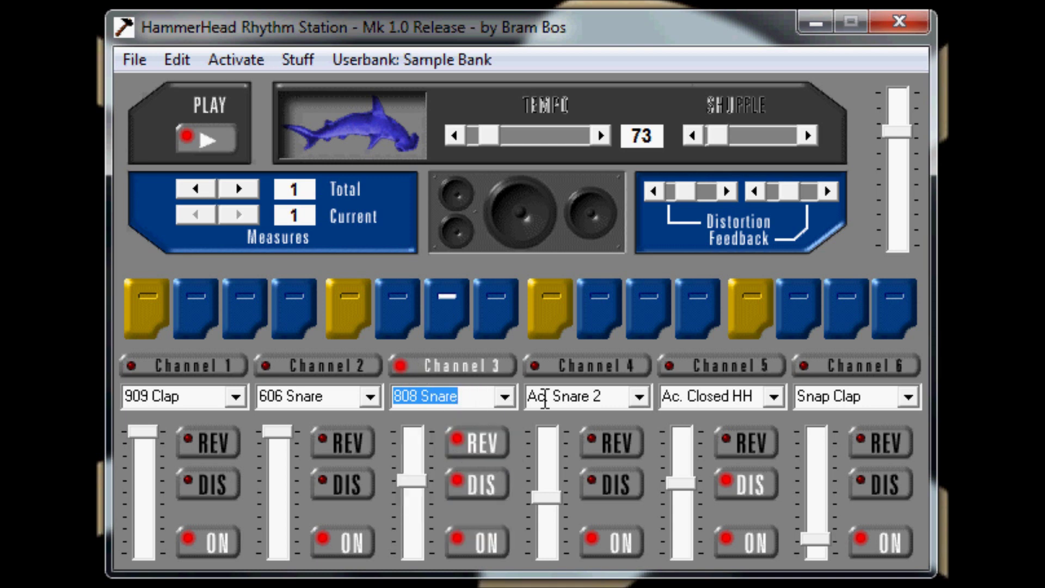
# Step: Change channel 4's sound to Hard Snare
pyautogui.click(637, 403)
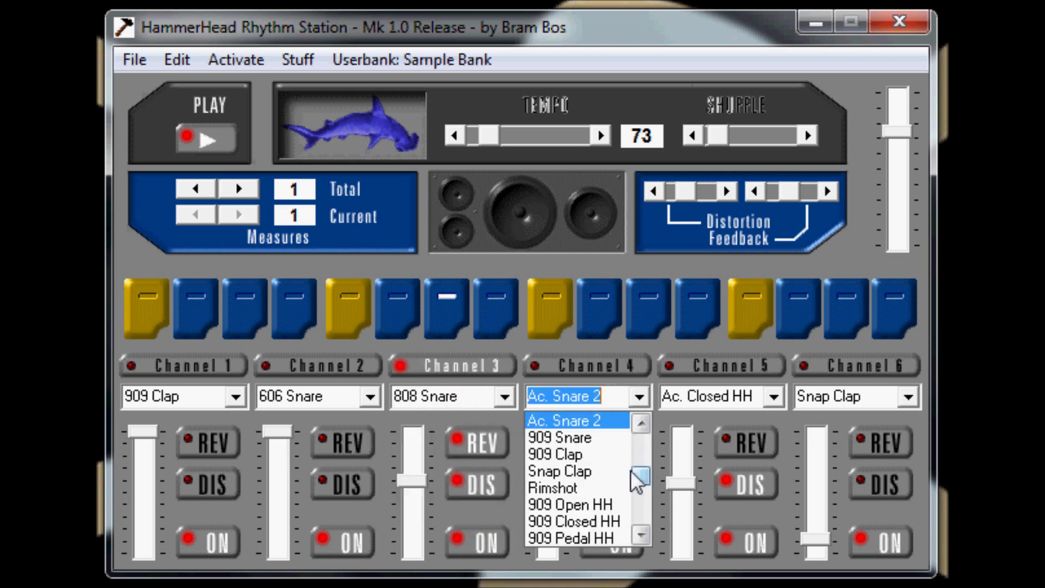
pyautogui.moveTo(643, 477); pyautogui.dragTo(643, 464)
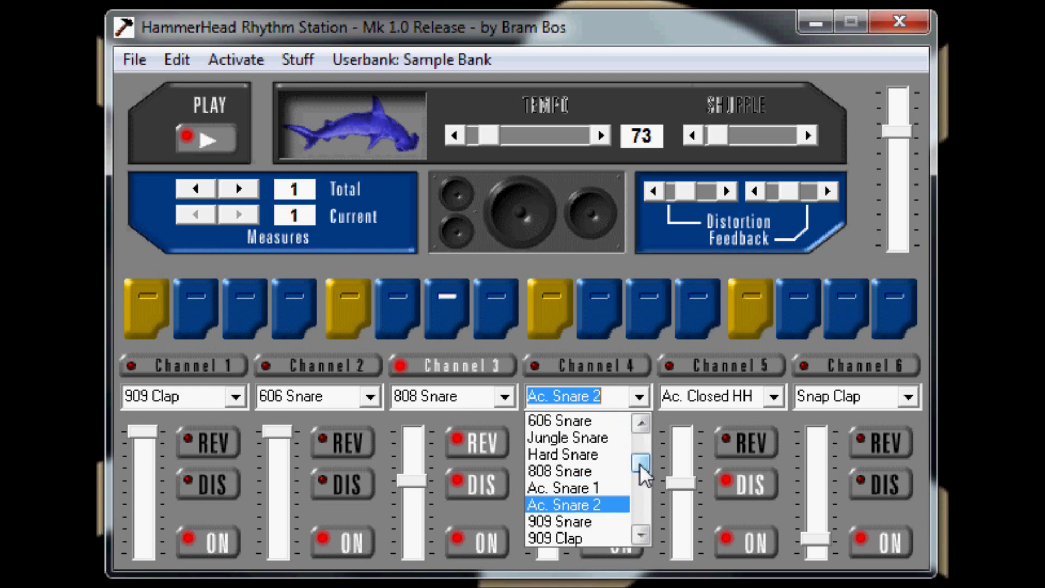
pyautogui.click(611, 455)
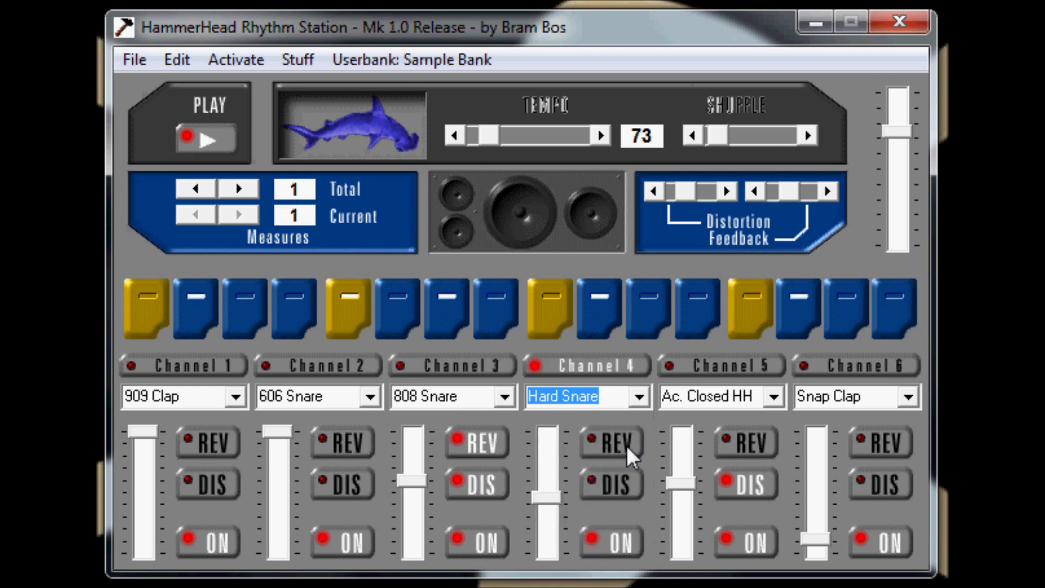
# Step: Change channel 4's sound to Jungle BD
pyautogui.click(640, 402)
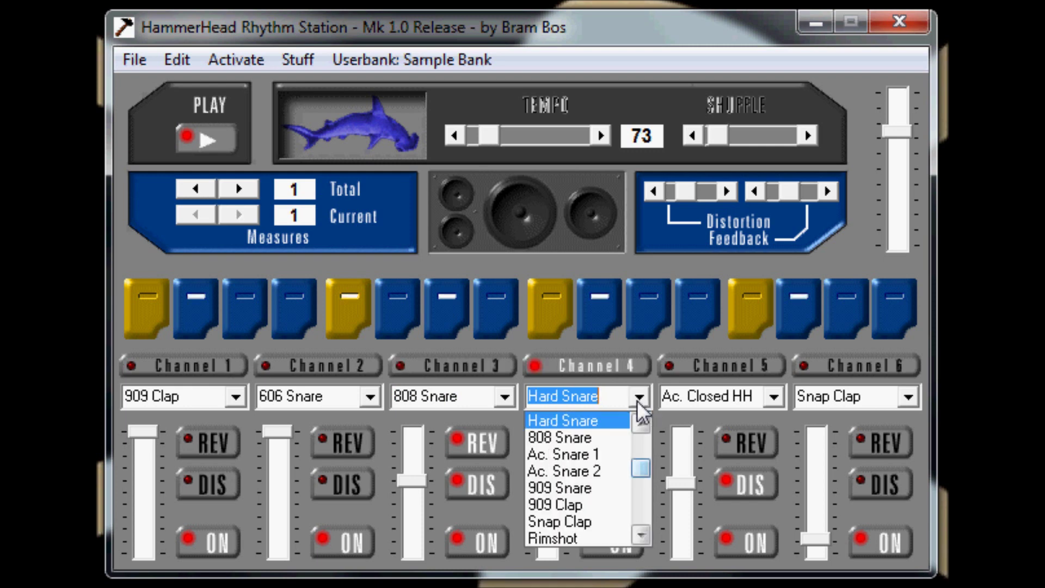
pyautogui.click(636, 453)
pyautogui.click(559, 440)
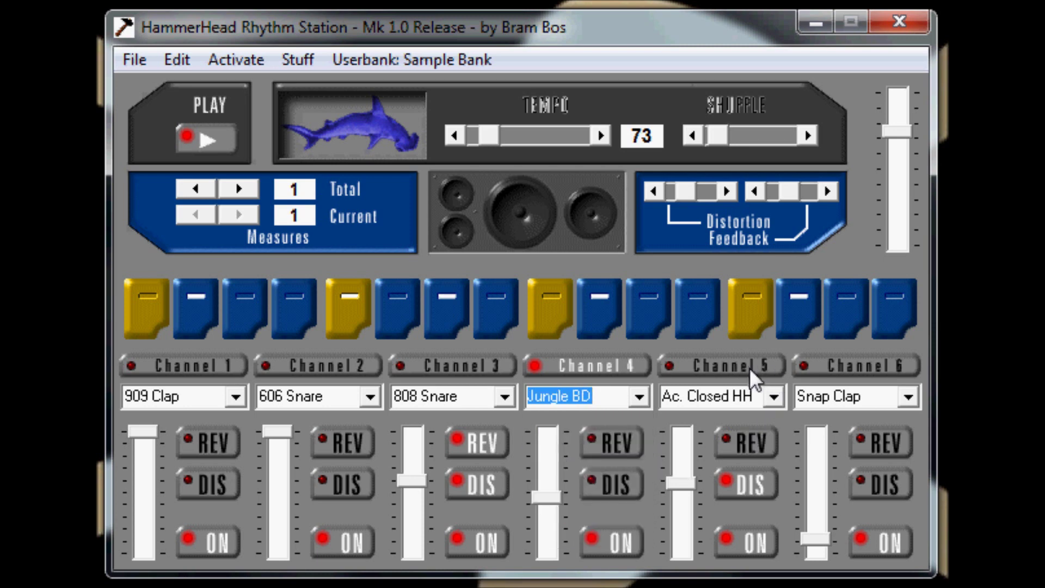
# Step: Change channel 5's sound to Sub BD
pyautogui.click(772, 396)
pyautogui.moveTo(778, 491); pyautogui.dragTo(771, 439)
pyautogui.click(692, 454)
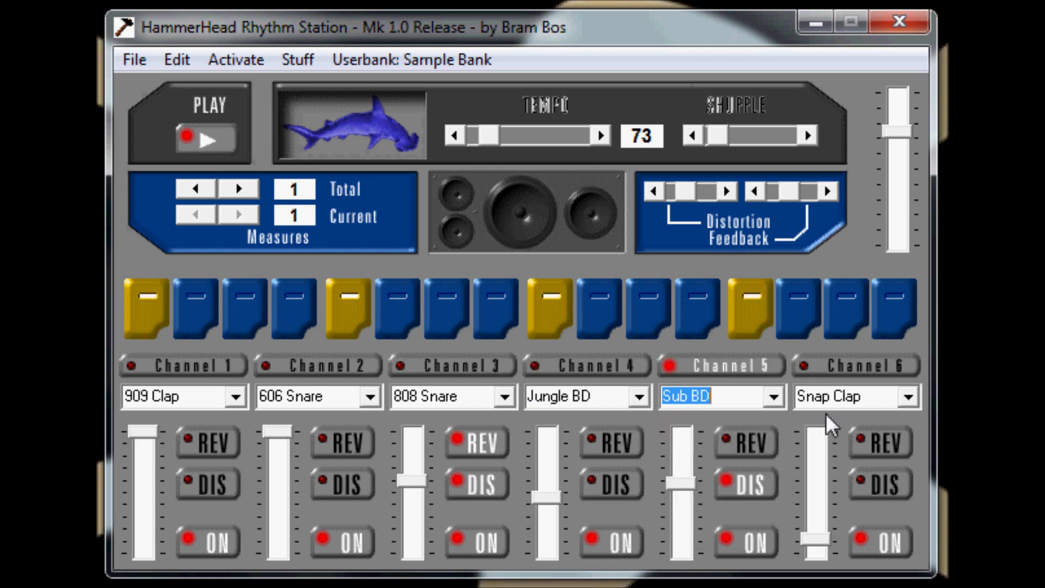
# Step: Bring up channel 6's sound choices, and turn off REV for channel 3
pyautogui.click(899, 369)
pyautogui.click(907, 396)
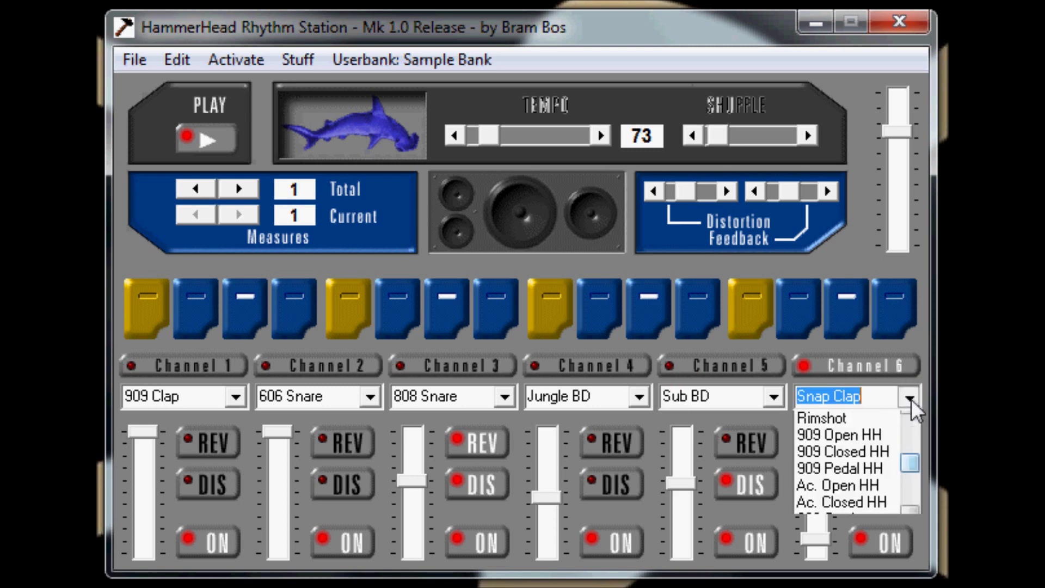
pyautogui.click(482, 442)
pyautogui.click(482, 442)
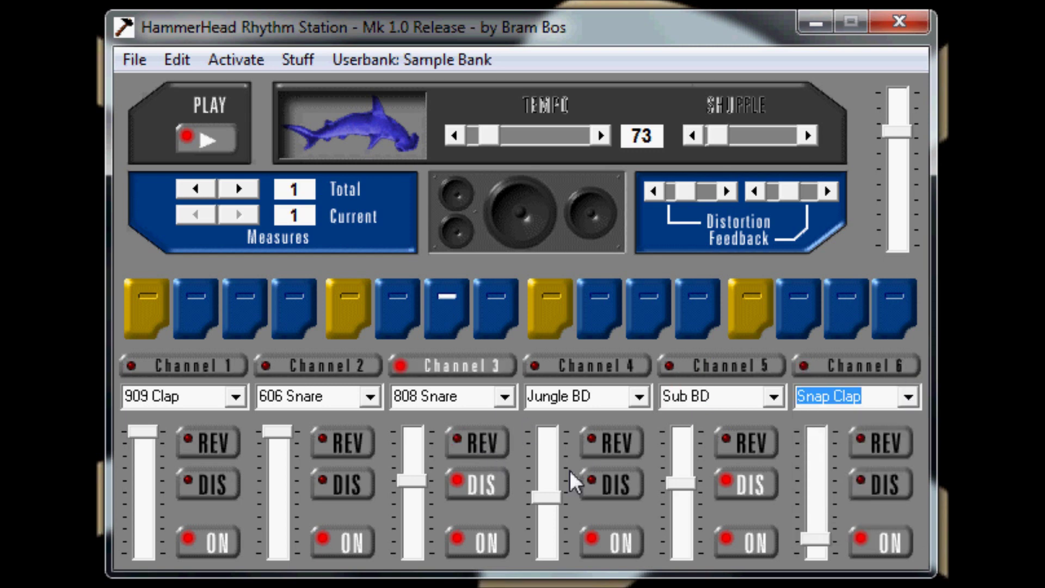
# Step: Select channel 6 and open its available sounds to pick a replacement for Snap Clap
pyautogui.click(893, 367)
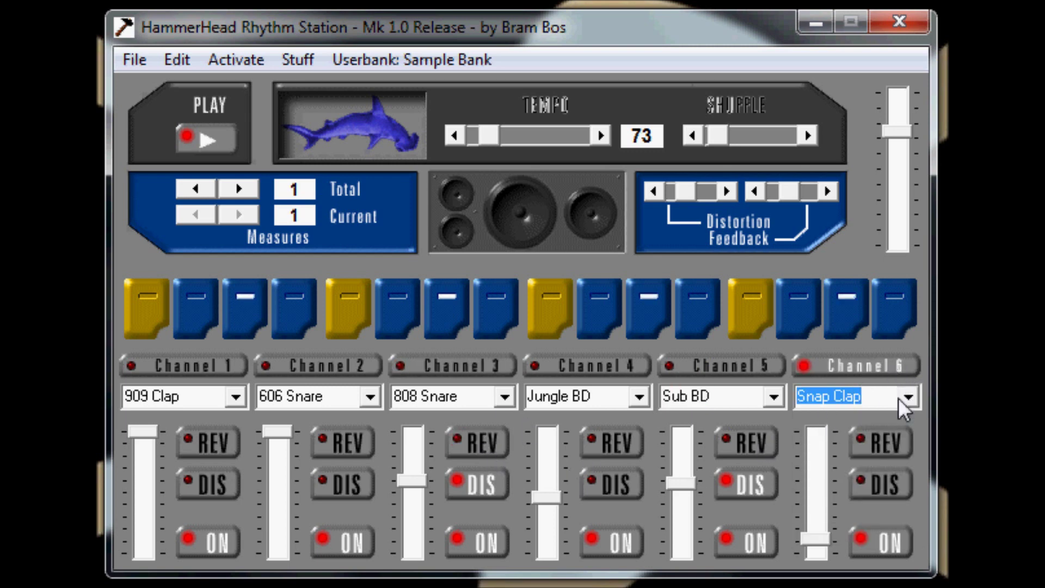
pyautogui.click(909, 402)
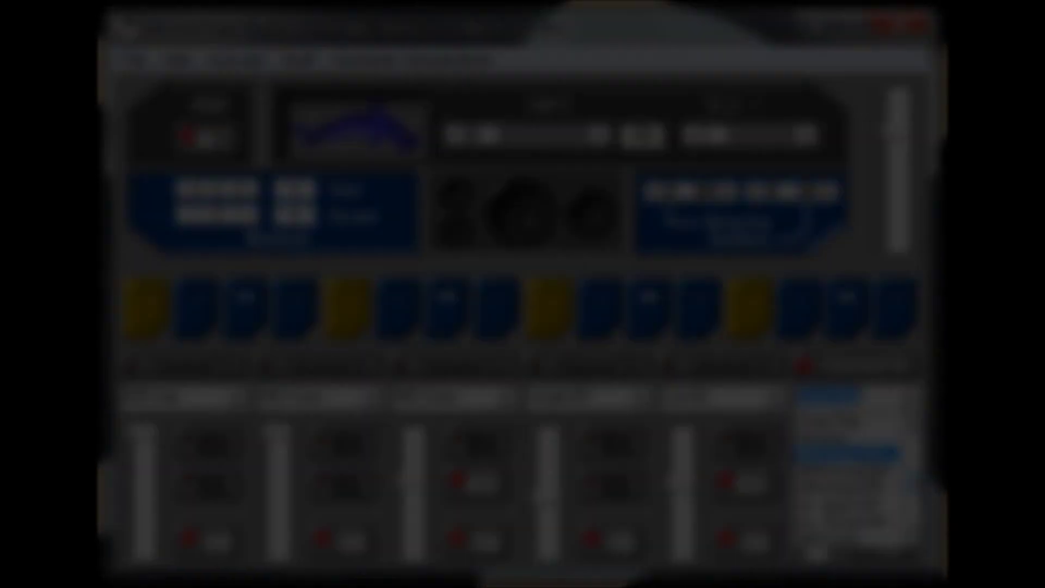